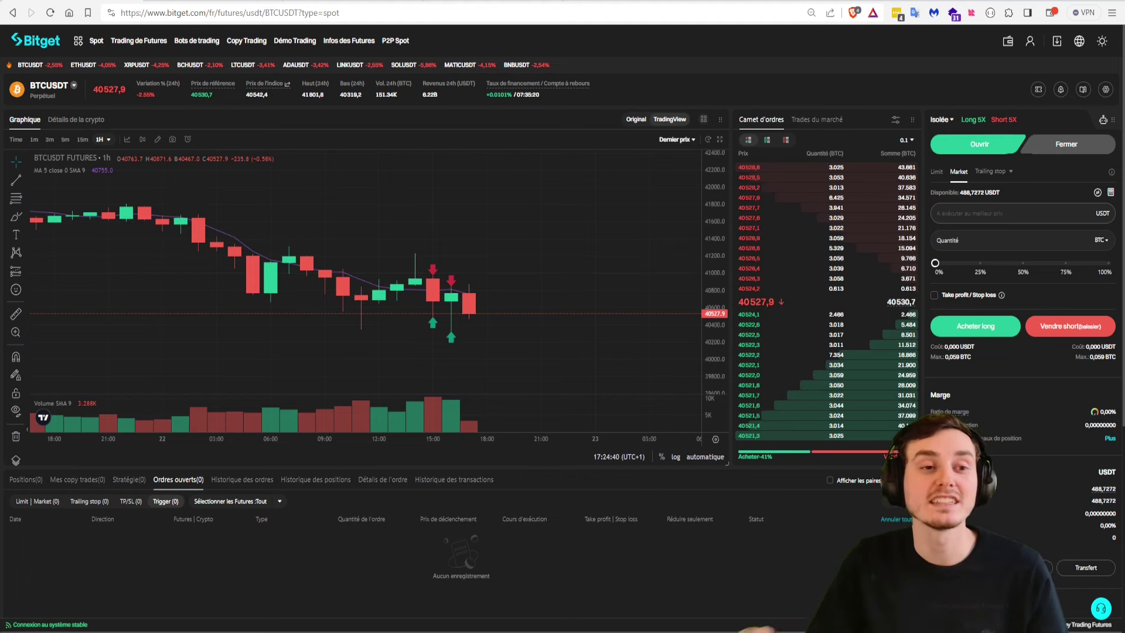
pyautogui.moveTo(241, 46)
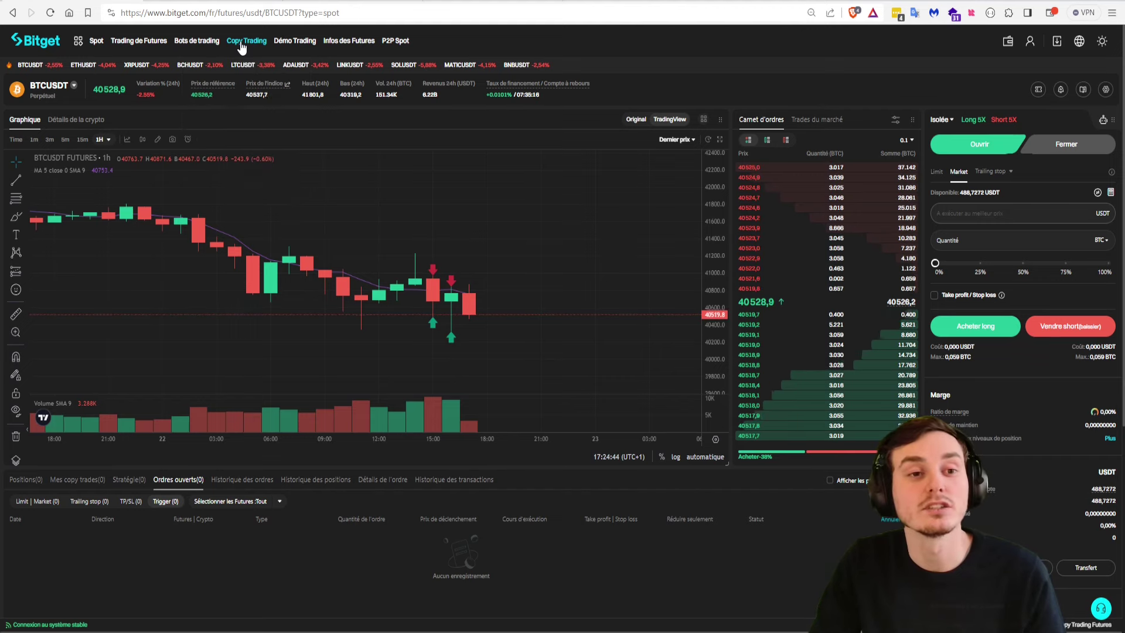
pyautogui.moveTo(197, 41)
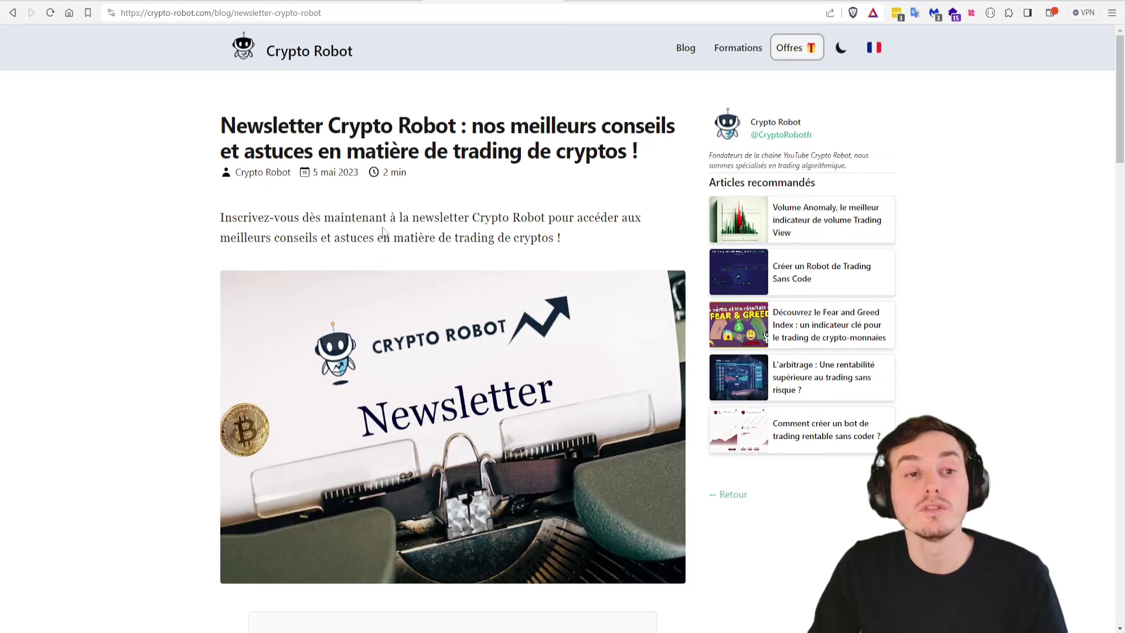
pyautogui.scroll(-5, 481, 242)
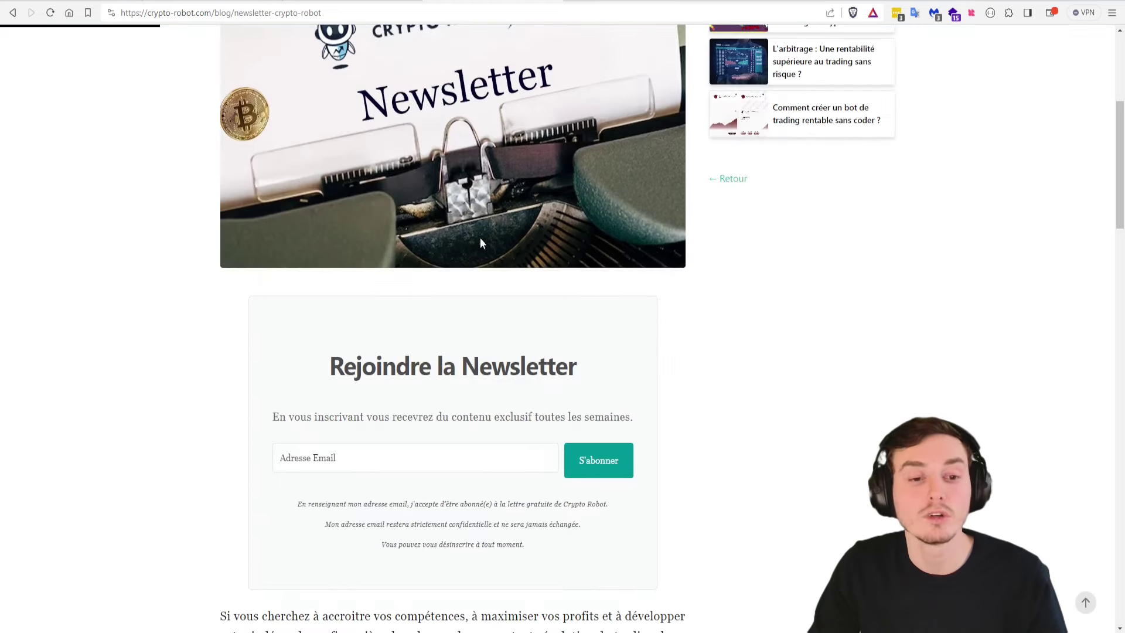
pyautogui.click(352, 453)
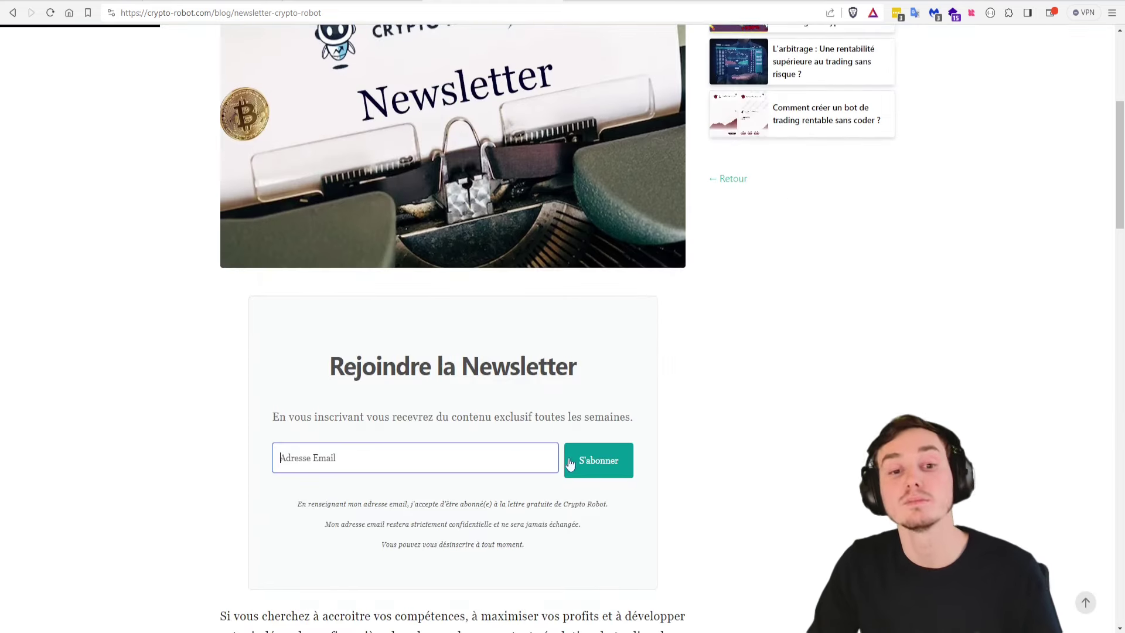
pyautogui.scroll(3, 496, 405)
pyautogui.scroll(2, 496, 405)
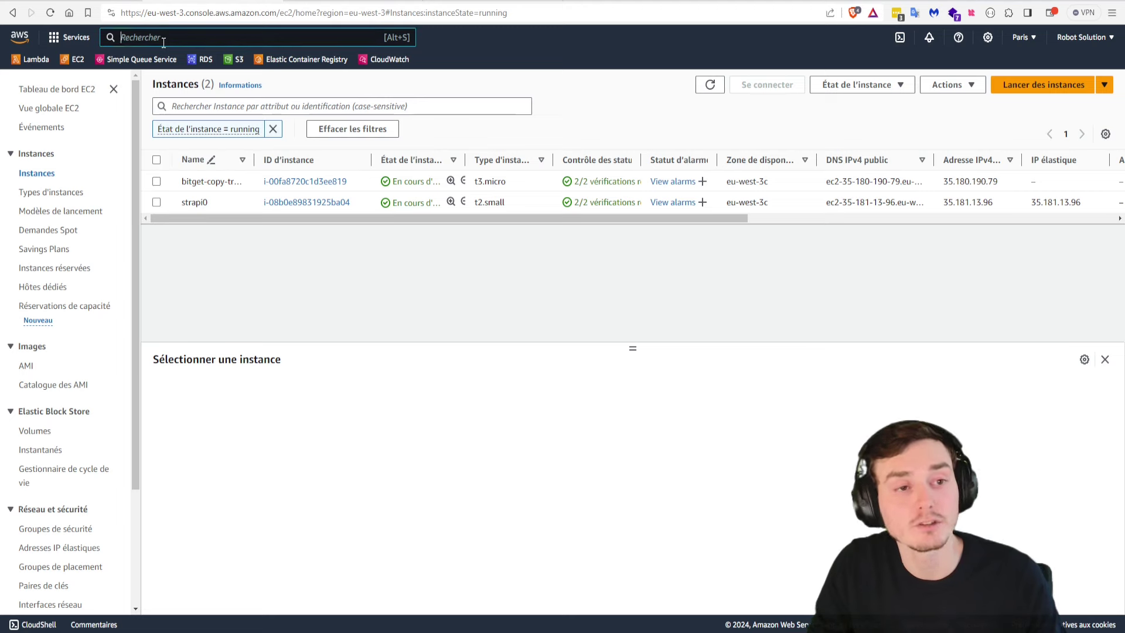
# - Search the AWS console for ec2 and open the EC2 service's list of running instances
pyautogui.write('ec2')
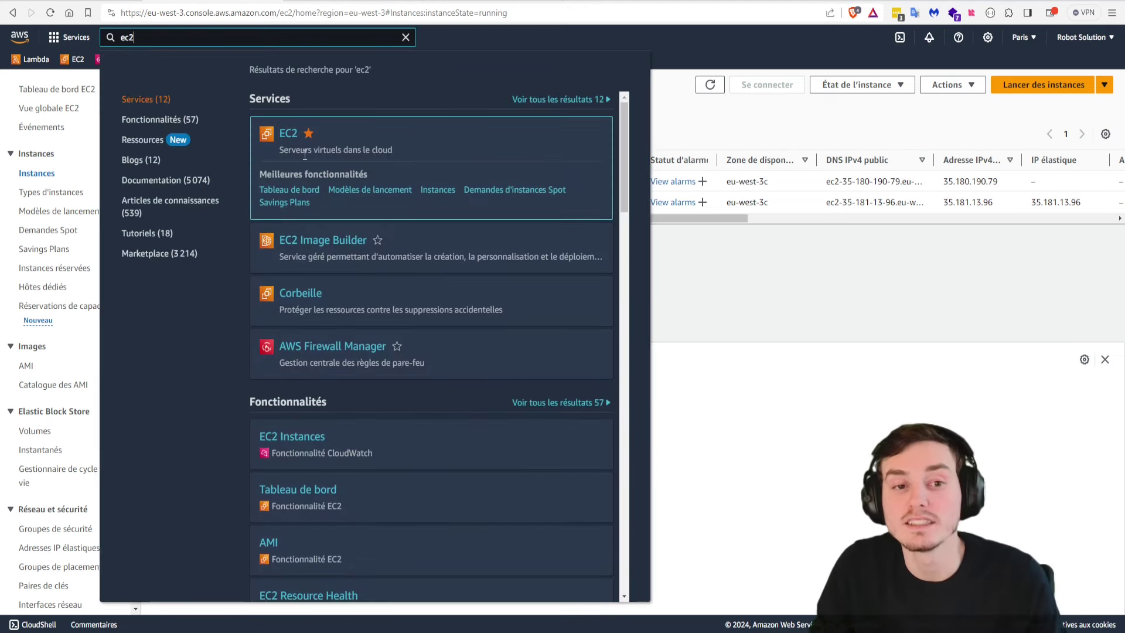
pyautogui.click(289, 134)
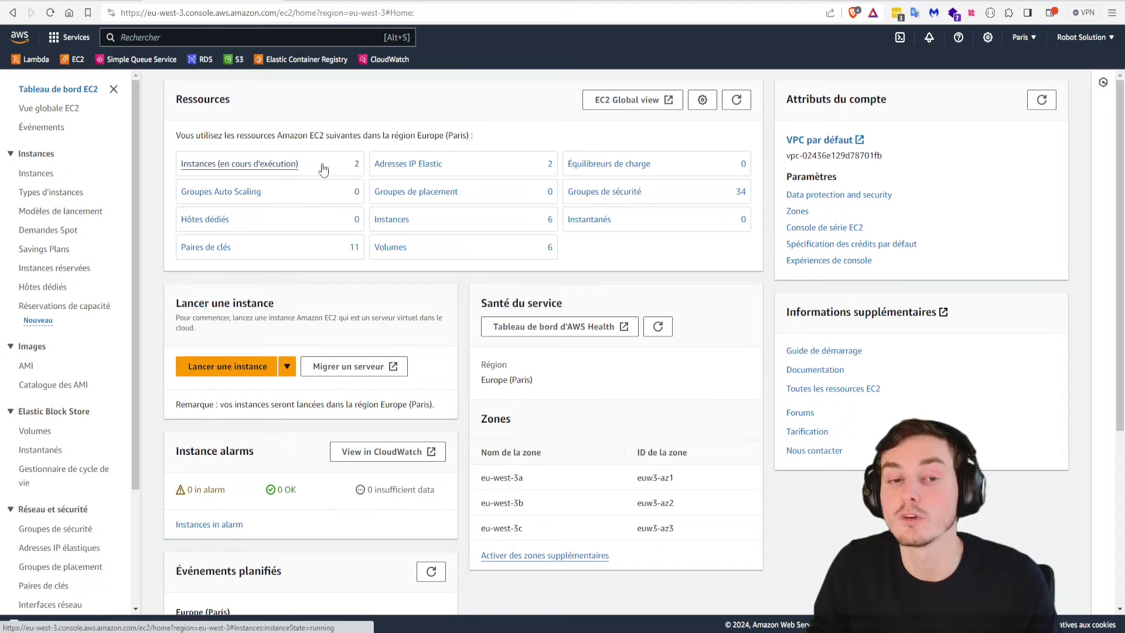
pyautogui.click(247, 164)
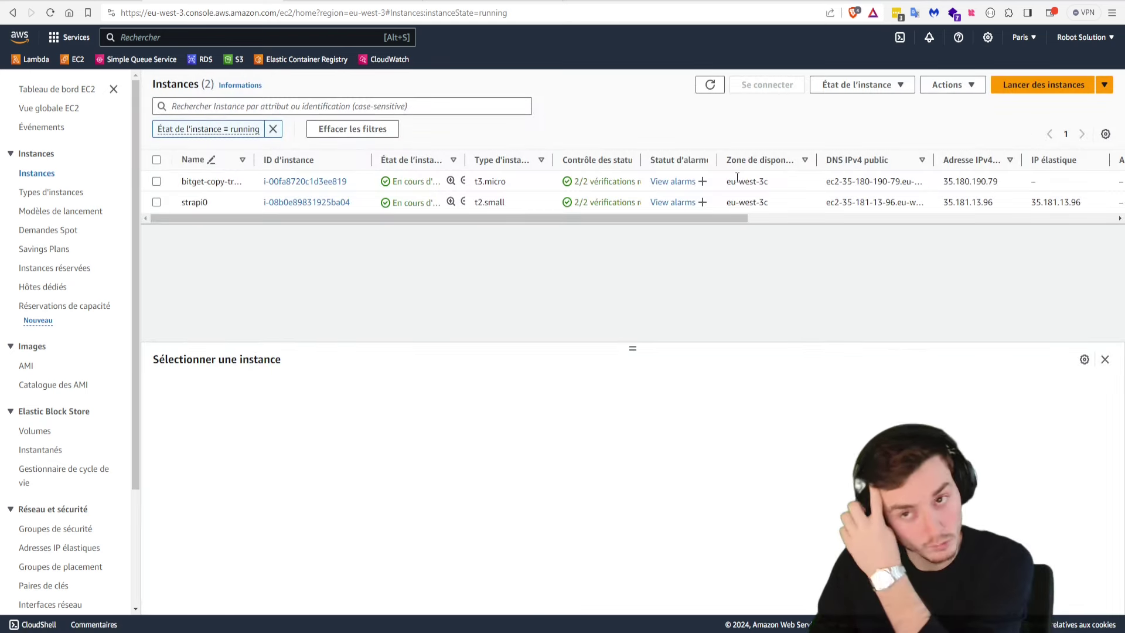
# - Start setting up a new instance named envelope bot with the Ubuntu quick-start image
pyautogui.click(1026, 89)
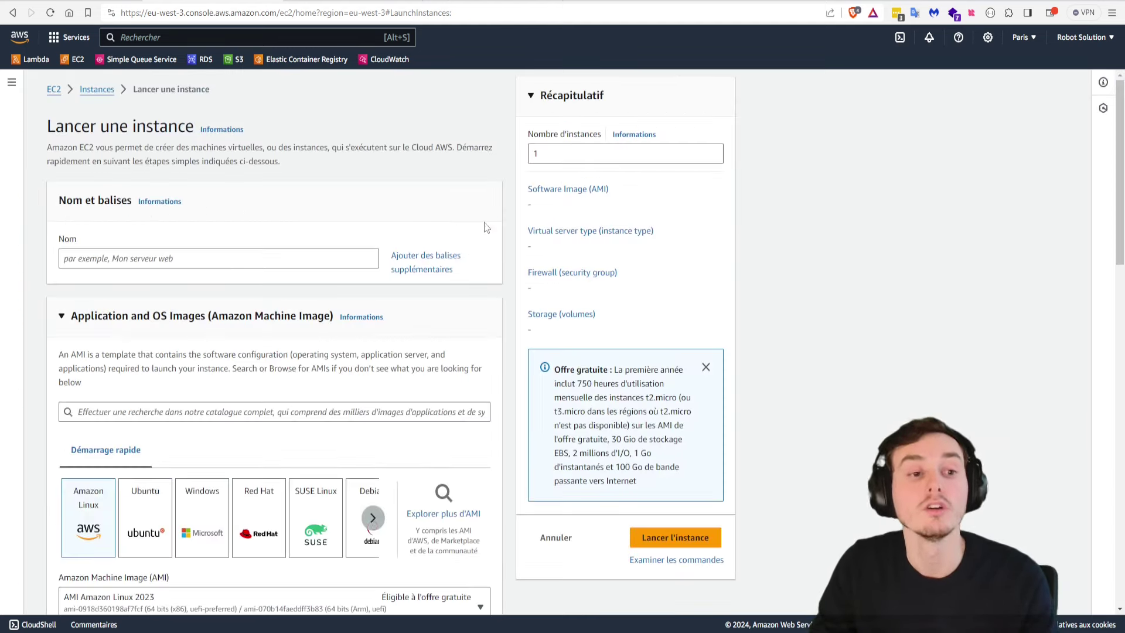
pyautogui.click(182, 260)
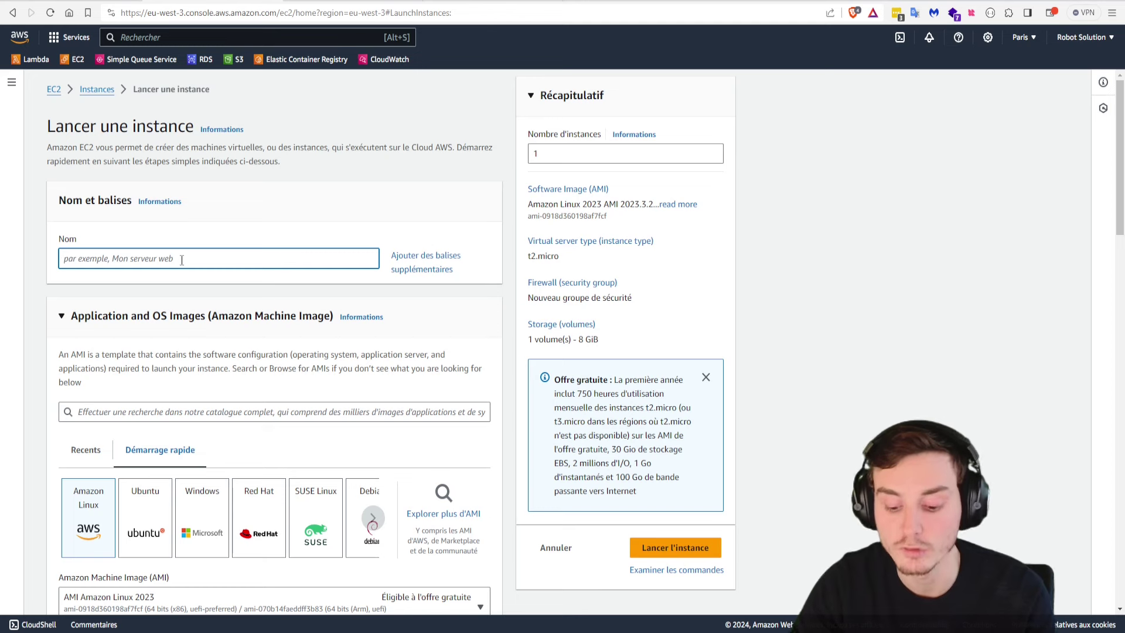
pyautogui.write('envelope bot')
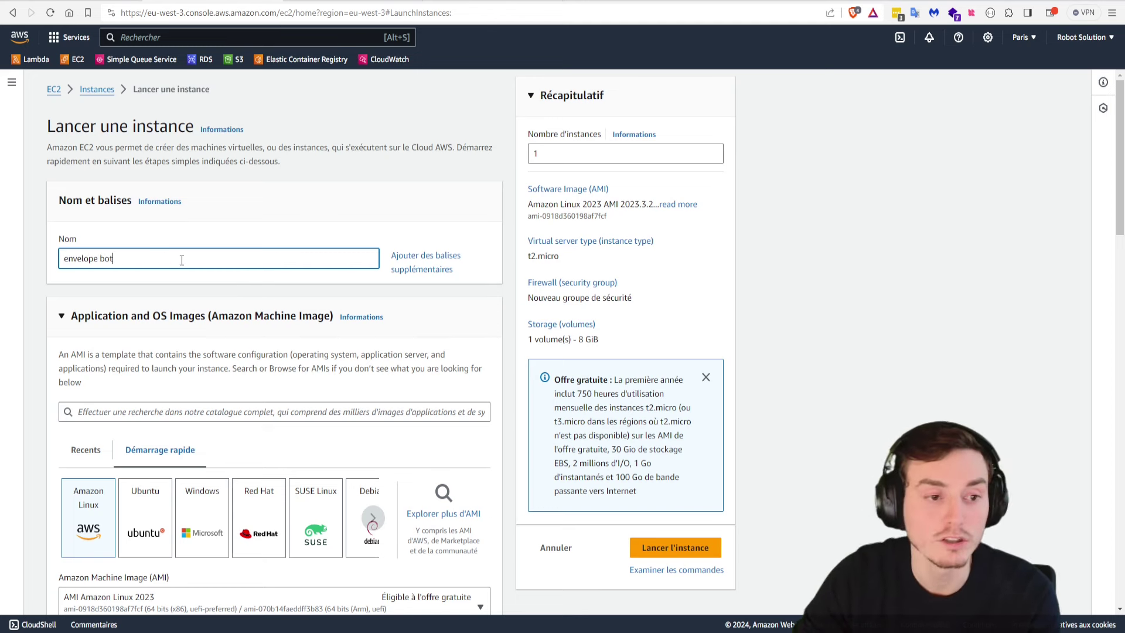
pyautogui.scroll(-1, 133, 253)
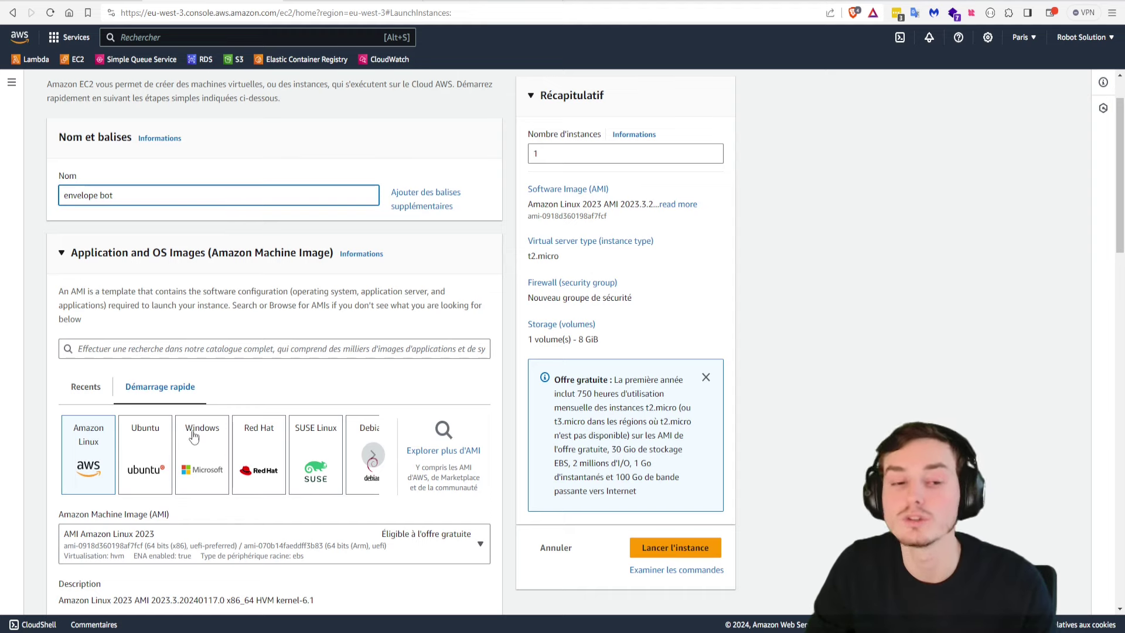
pyautogui.click(150, 458)
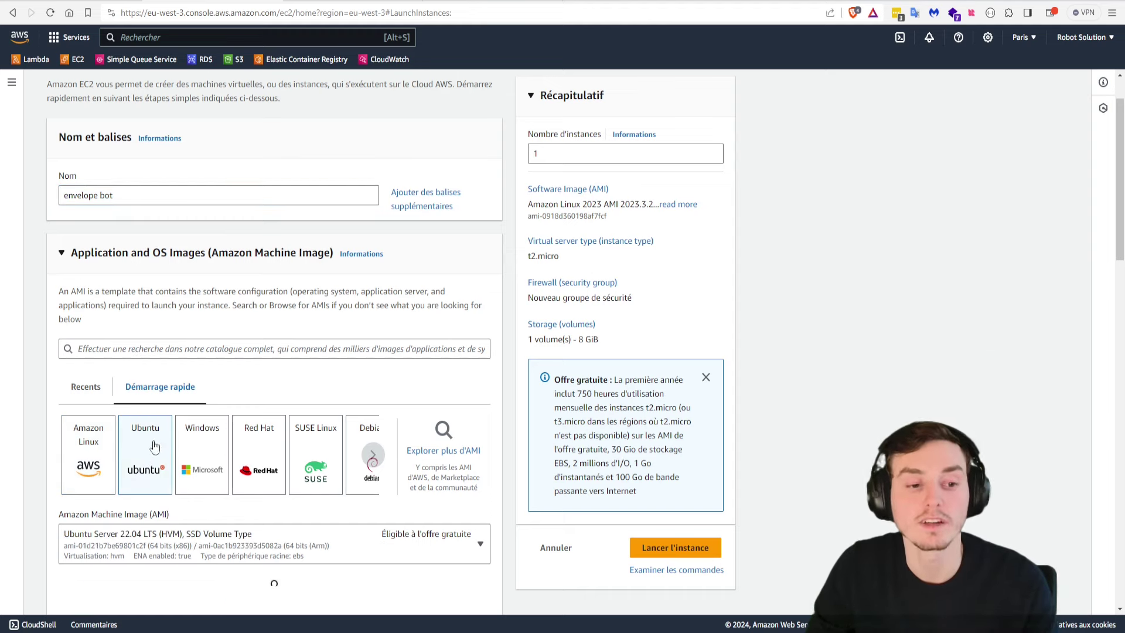
# - Review the Ubuntu image settings and the available instance types without changing the t2.micro selection
pyautogui.scroll(-1, 177, 350)
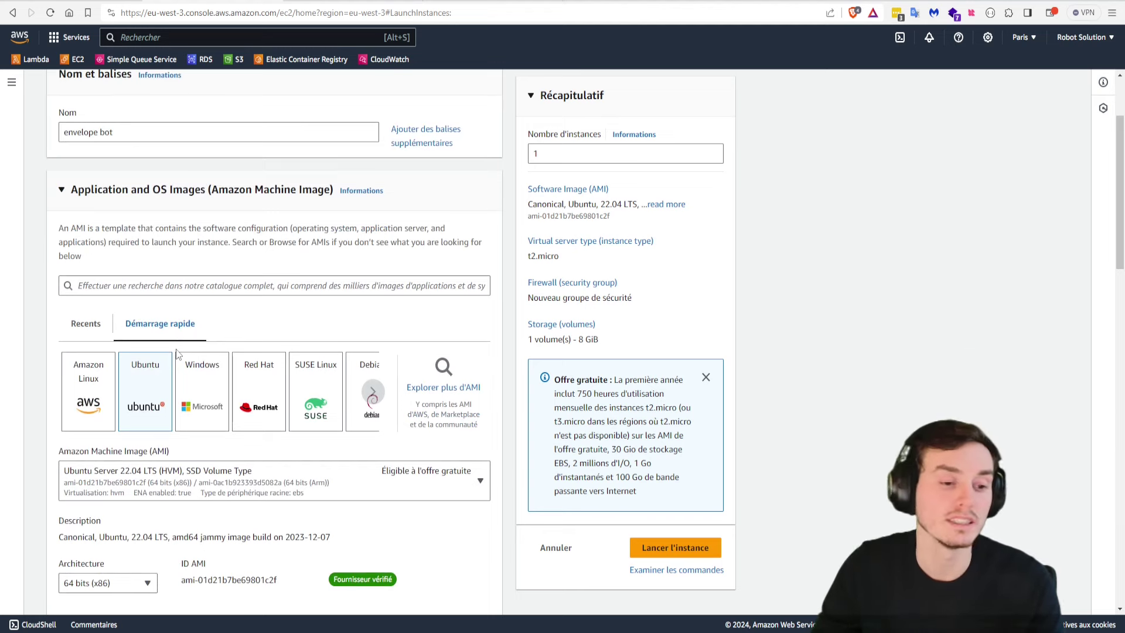
pyautogui.scroll(-2, 198, 346)
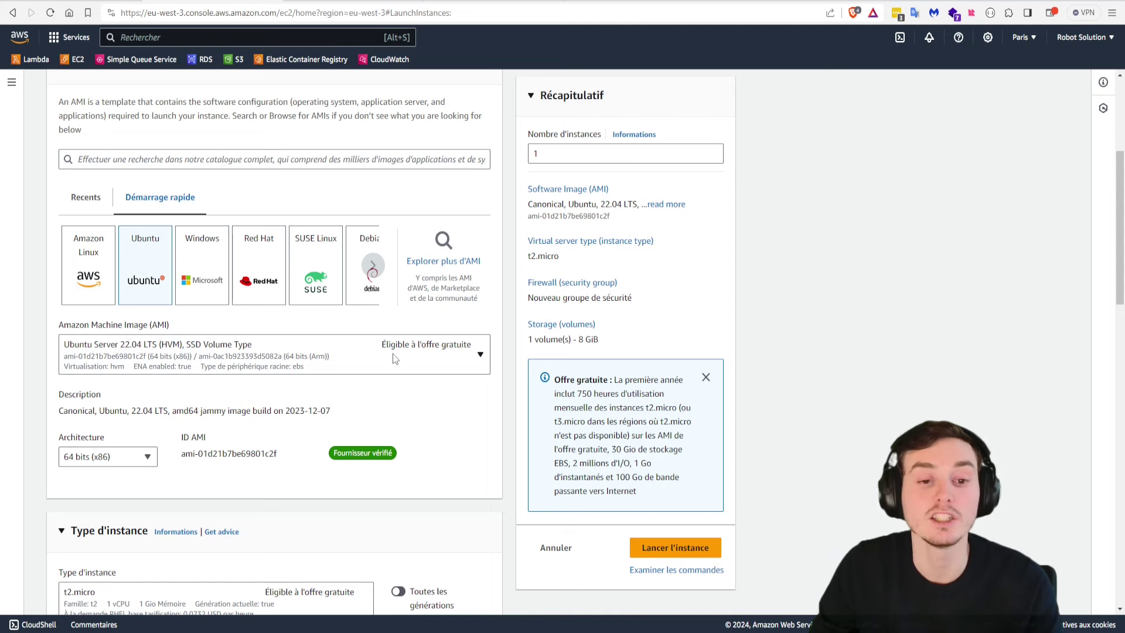
pyautogui.scroll(-3, 371, 471)
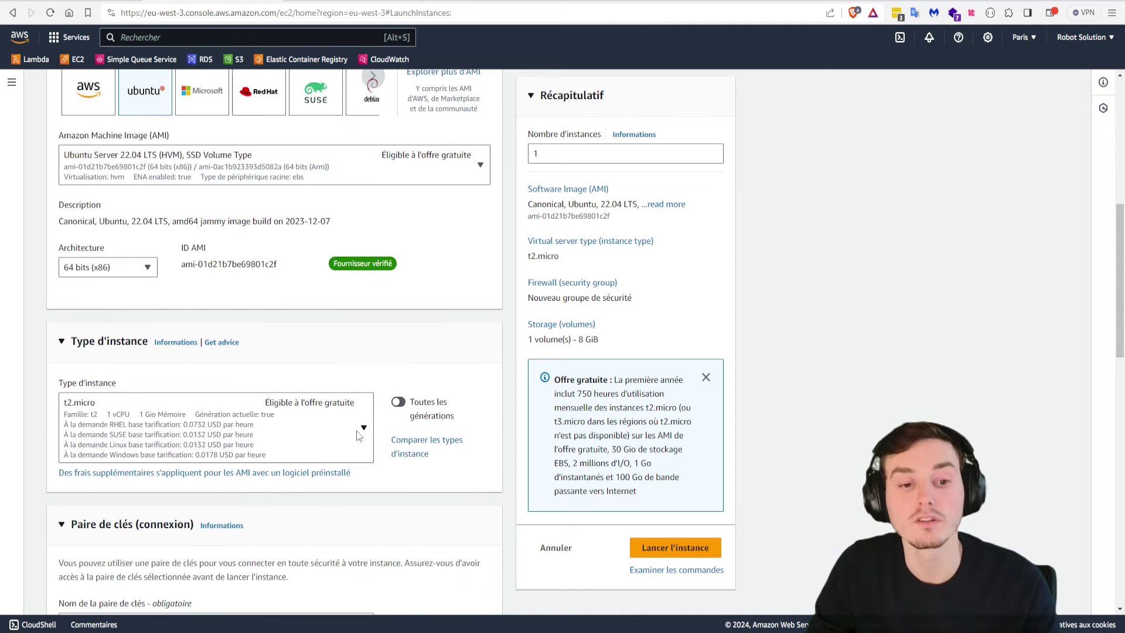
pyautogui.click(360, 433)
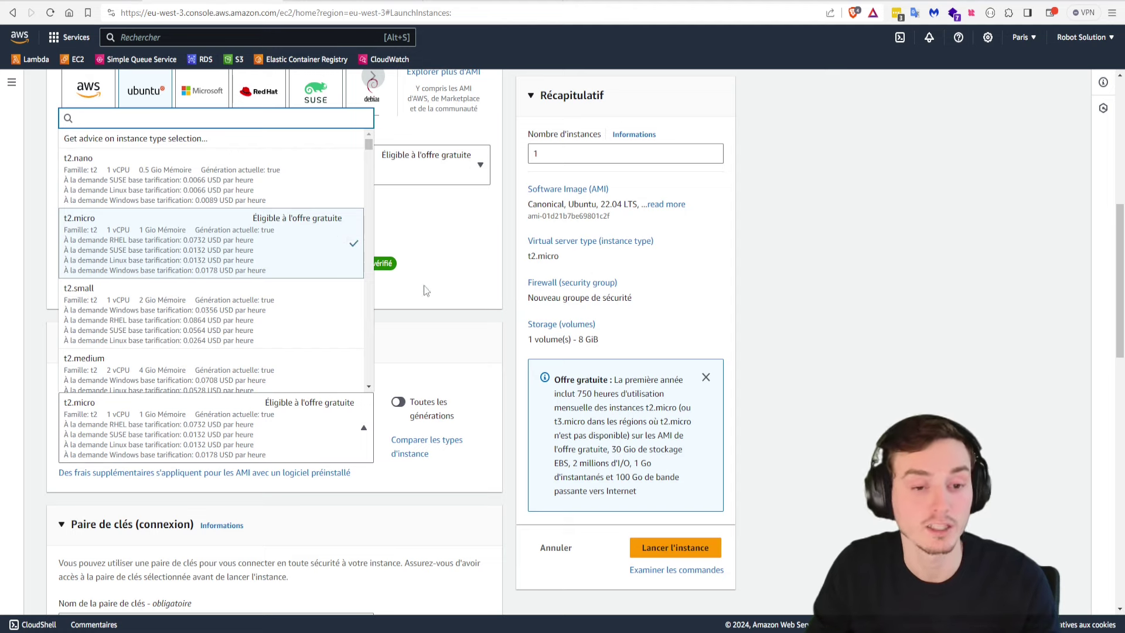
pyautogui.click(447, 320)
pyautogui.scroll(-2, 387, 307)
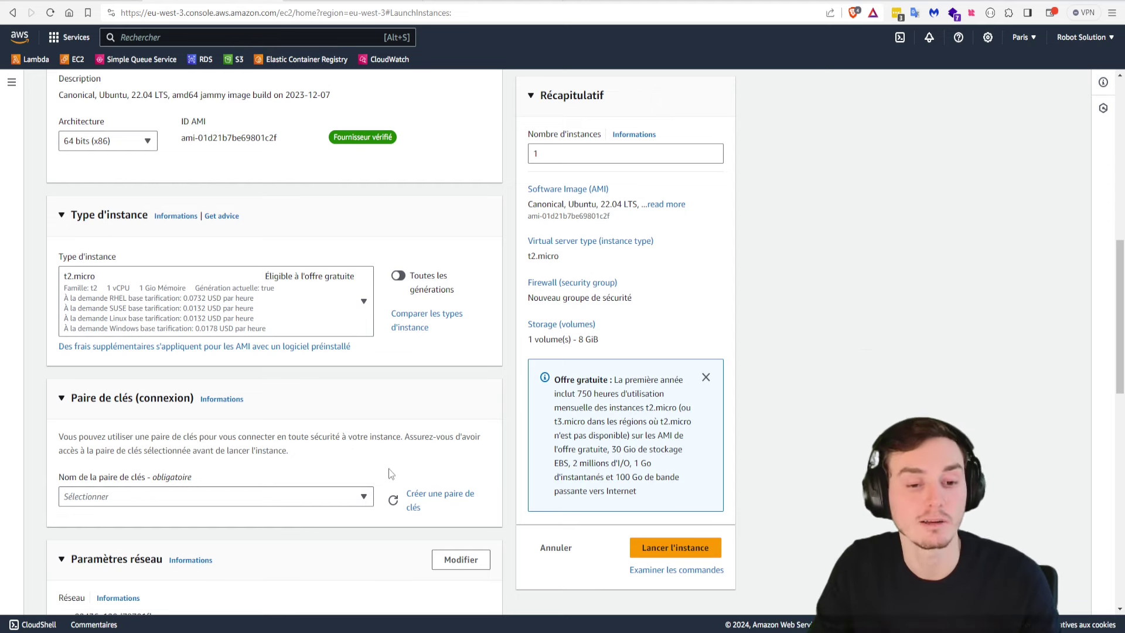
pyautogui.click(431, 504)
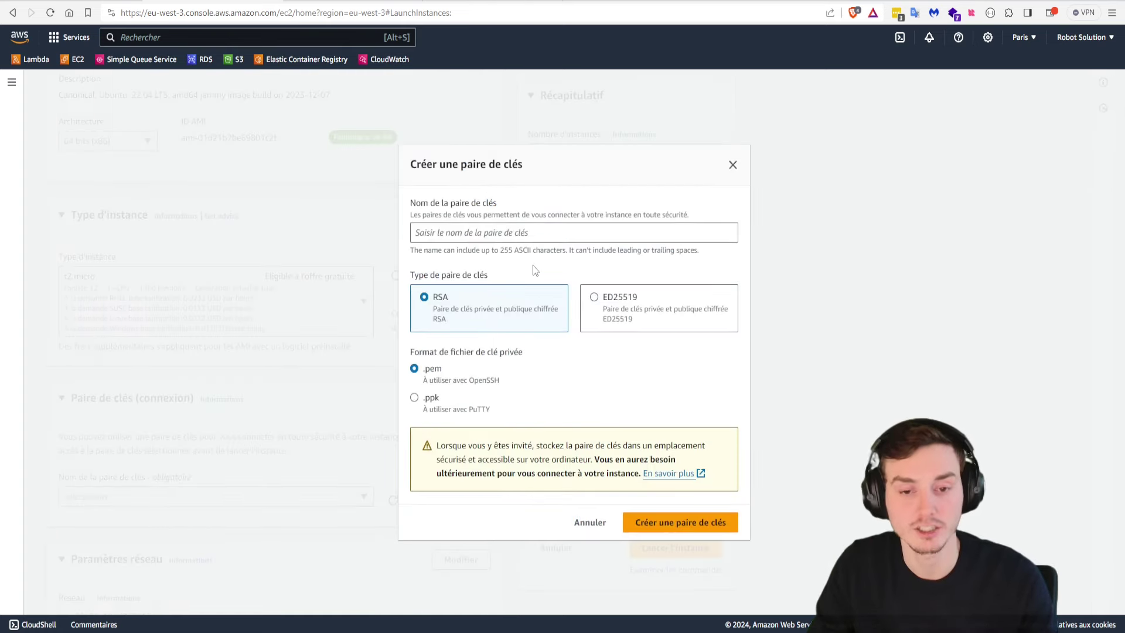
pyautogui.click(733, 165)
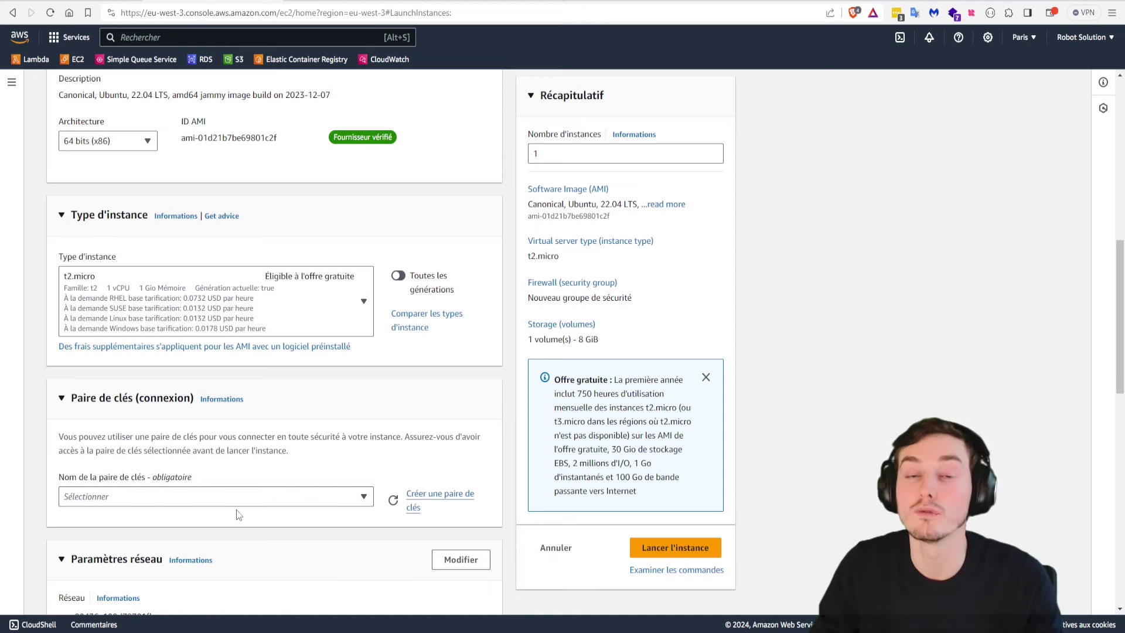
# - Create an RSA key pair named envelope bot for the instance with a .pem private key file
pyautogui.click(430, 501)
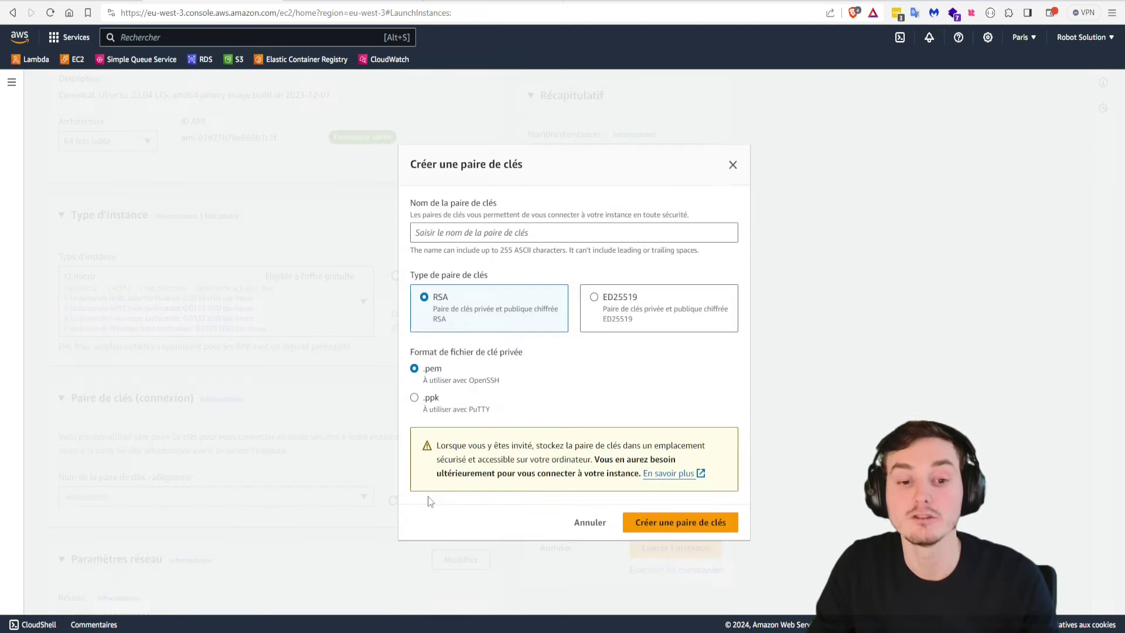
pyautogui.click(474, 233)
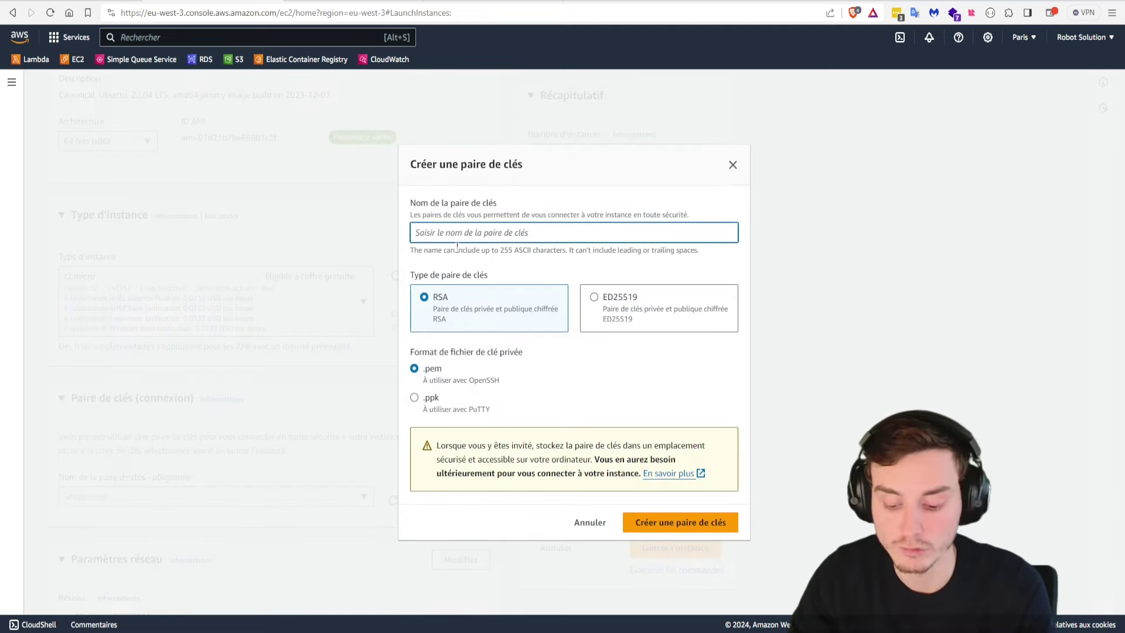
pyautogui.write('envelope b')
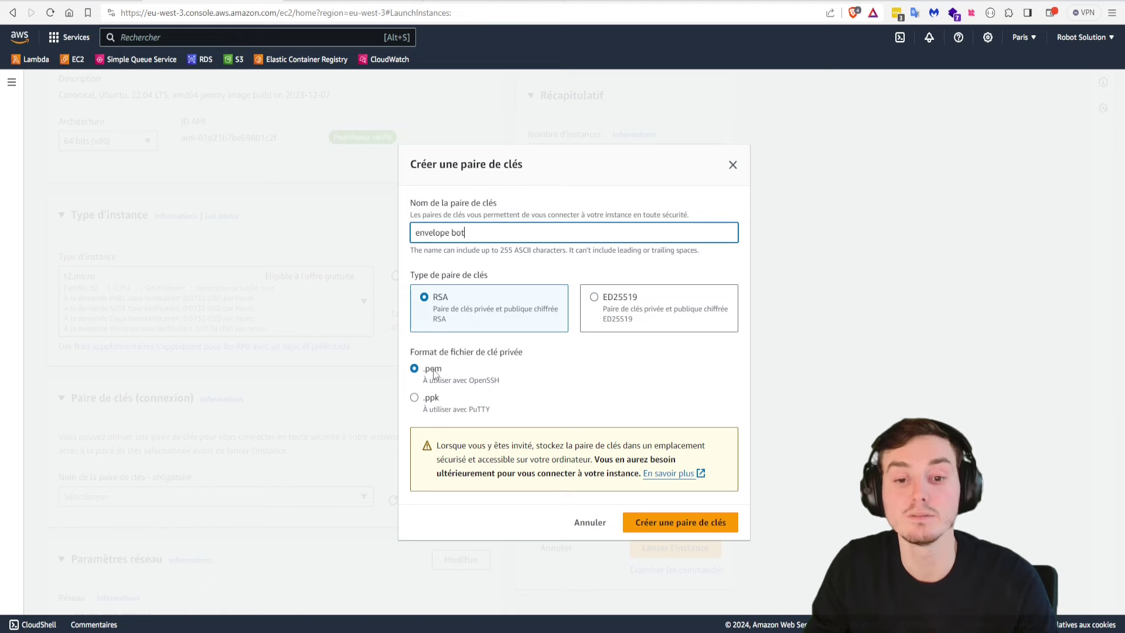
pyautogui.write('ot')
pyautogui.click(673, 519)
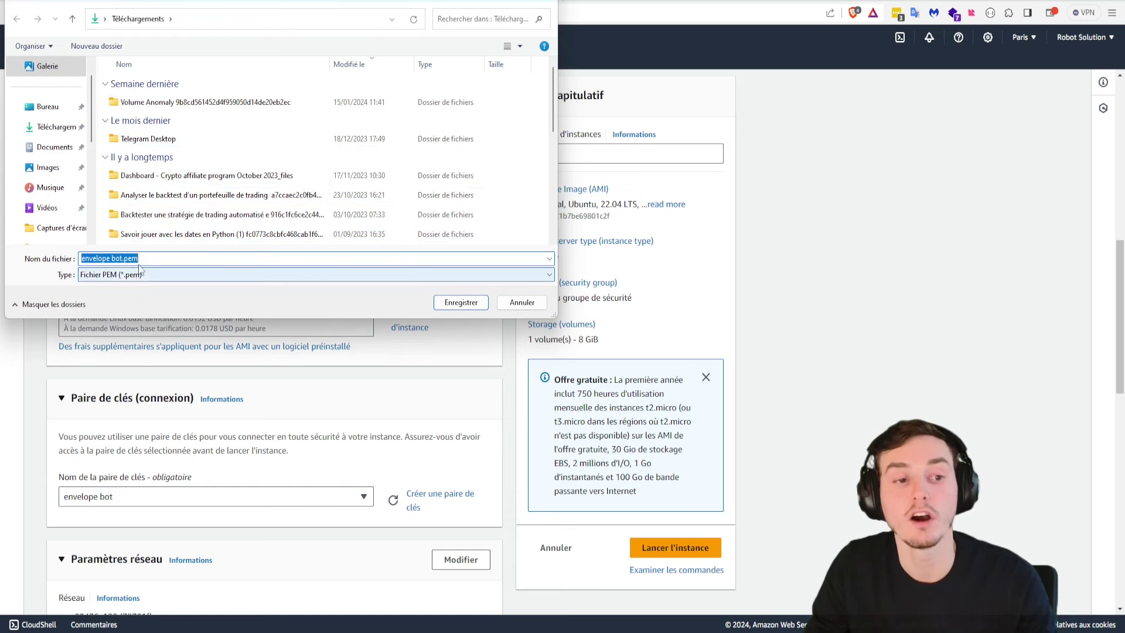
# - Save the private key file envelope bot.pem in the .ssh folder of the personal user directory on drive C
pyautogui.scroll(-5, 44, 205)
pyautogui.scroll(4, 44, 199)
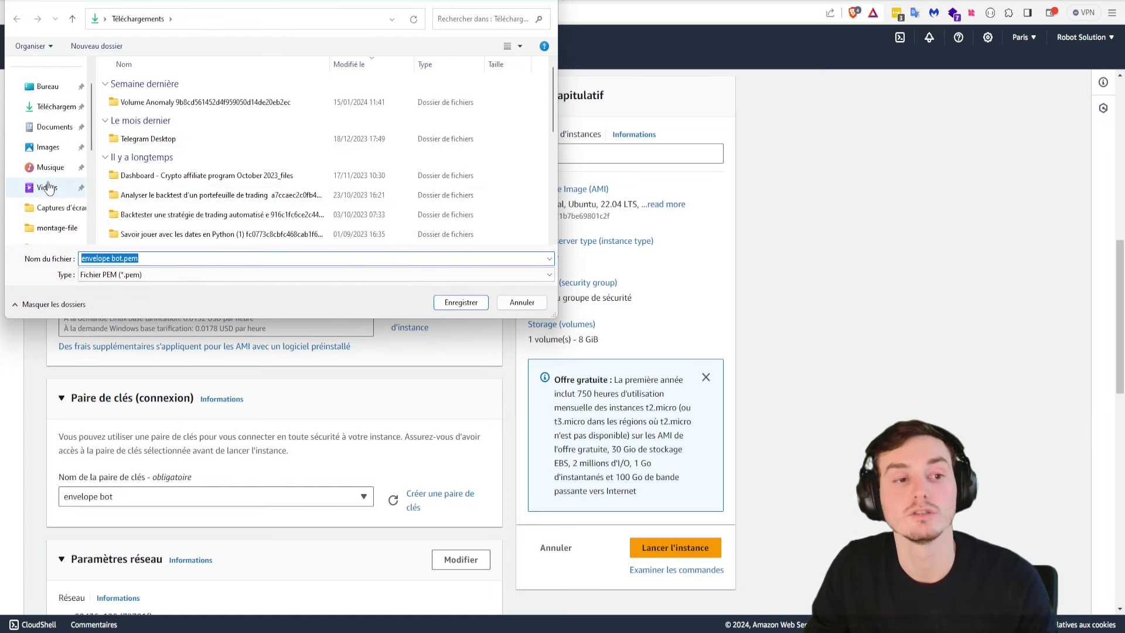
pyautogui.scroll(-4, 48, 187)
pyautogui.click(56, 152)
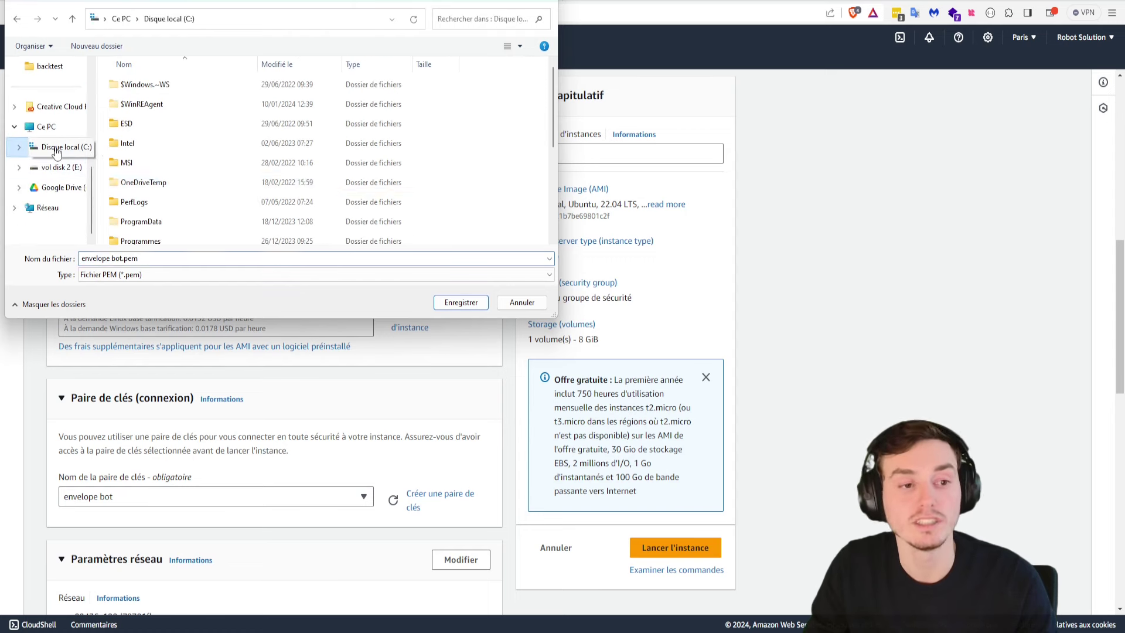
pyautogui.scroll(-3, 178, 194)
pyautogui.doubleClick(152, 215)
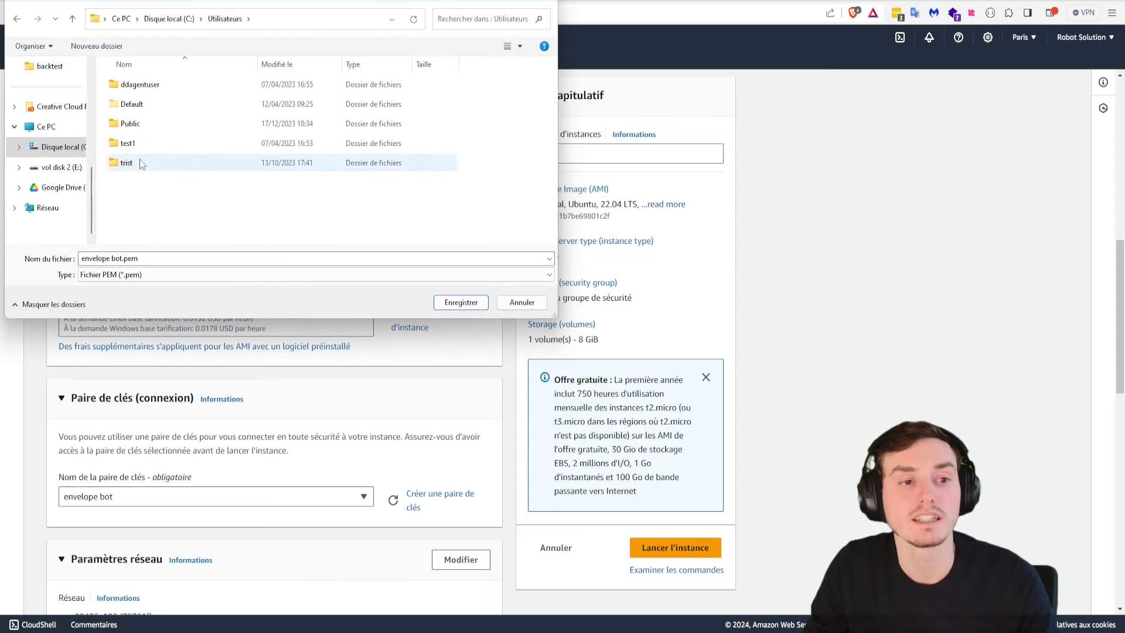
pyautogui.doubleClick(125, 164)
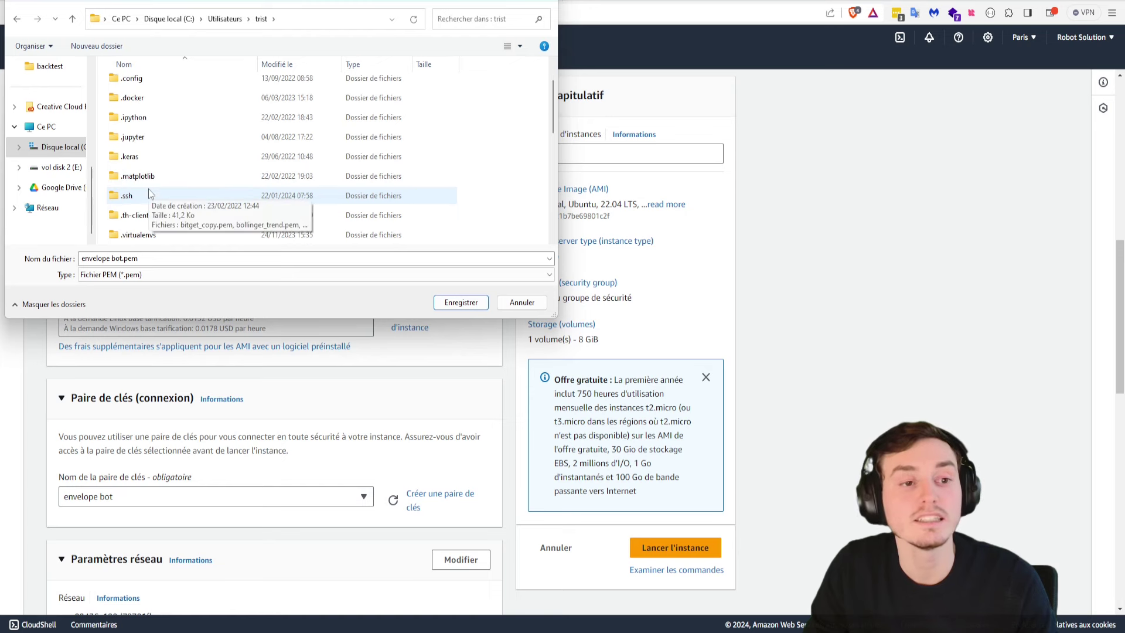
pyautogui.doubleClick(150, 193)
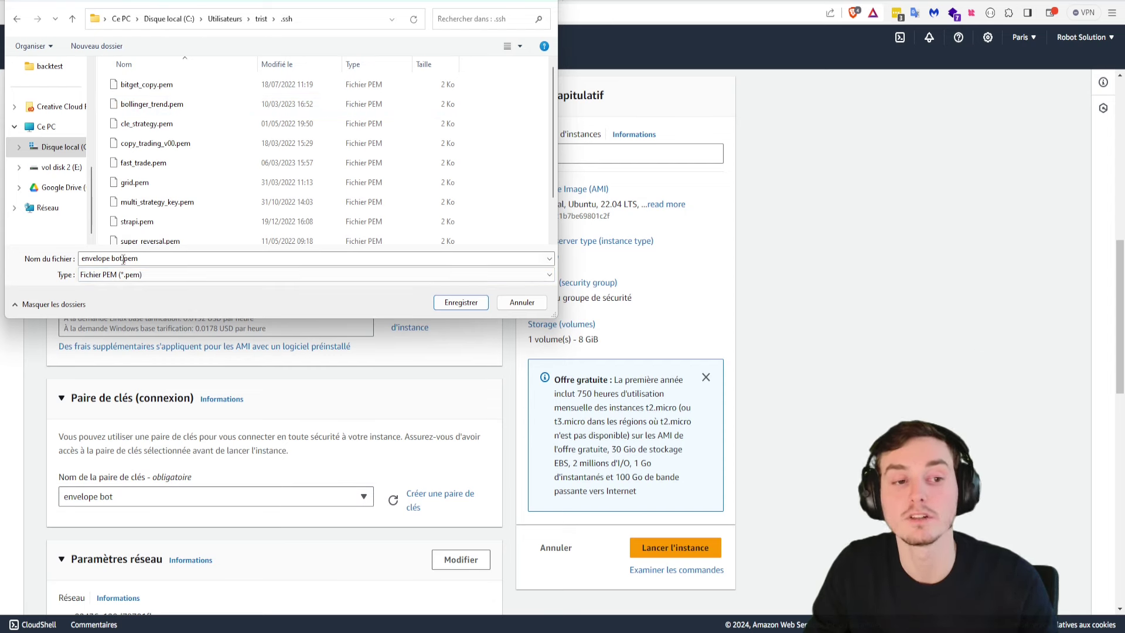
pyautogui.click(461, 304)
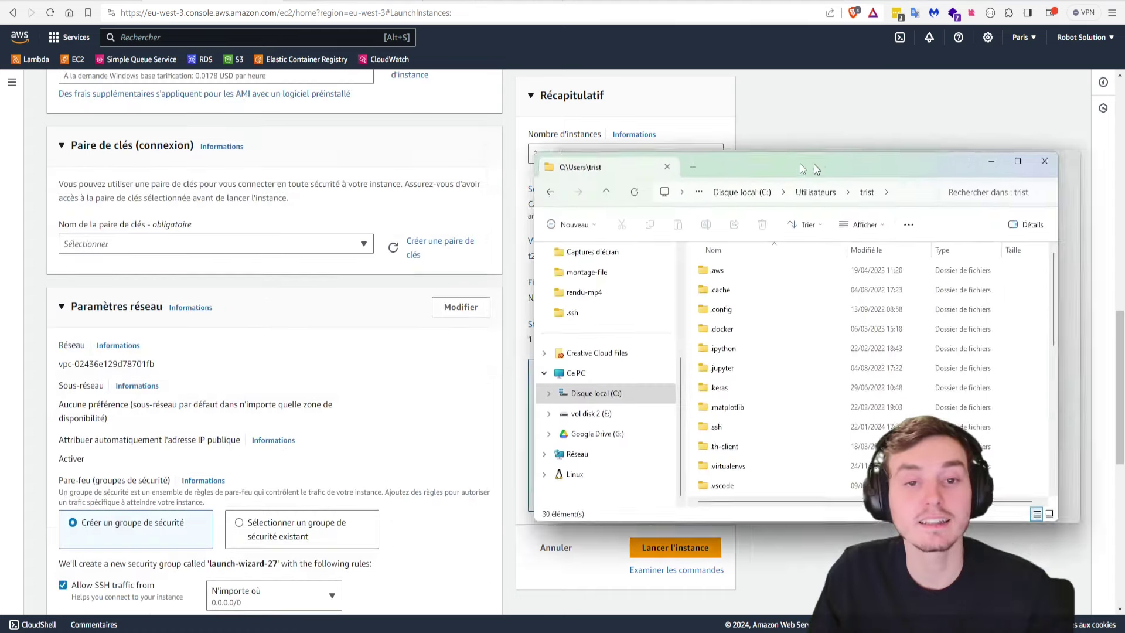
# - Launch the envelope bot instance with the default network and storage settings, and open the list of all instances
pyautogui.moveTo(814, 169); pyautogui.dragTo(610, 132)
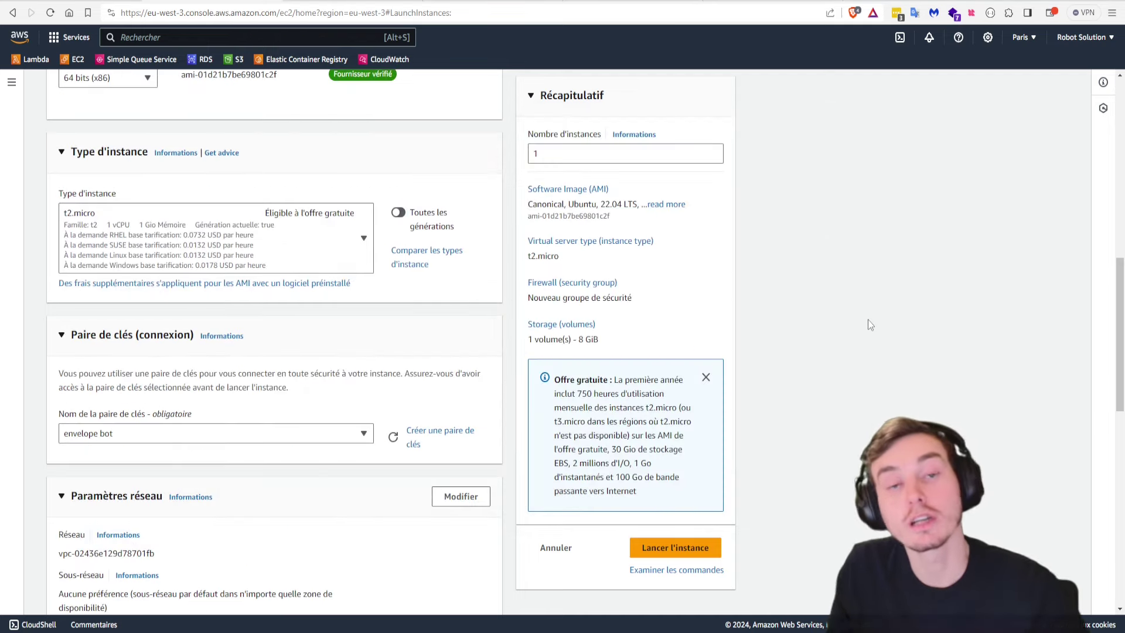
pyautogui.scroll(-6, 243, 314)
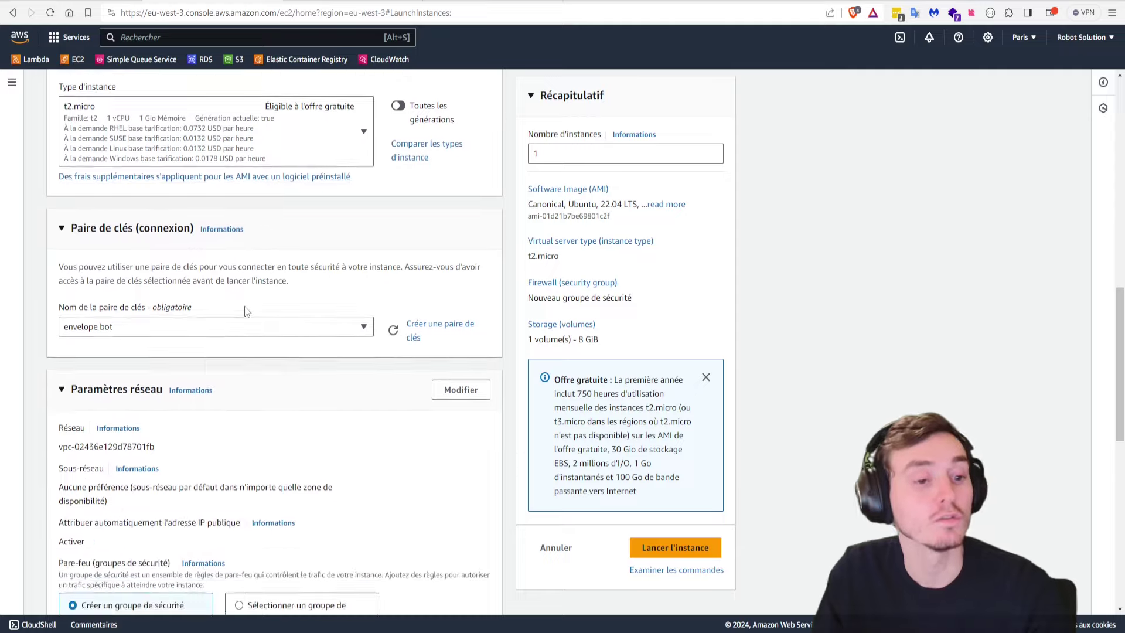
pyautogui.scroll(-5, 300, 198)
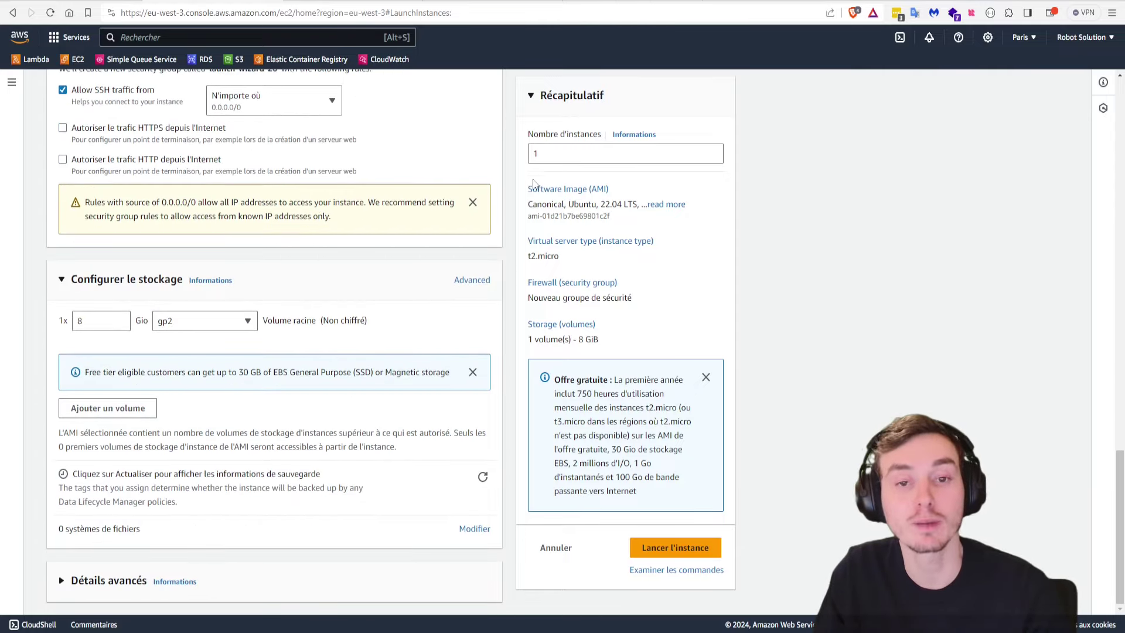
pyautogui.click(661, 547)
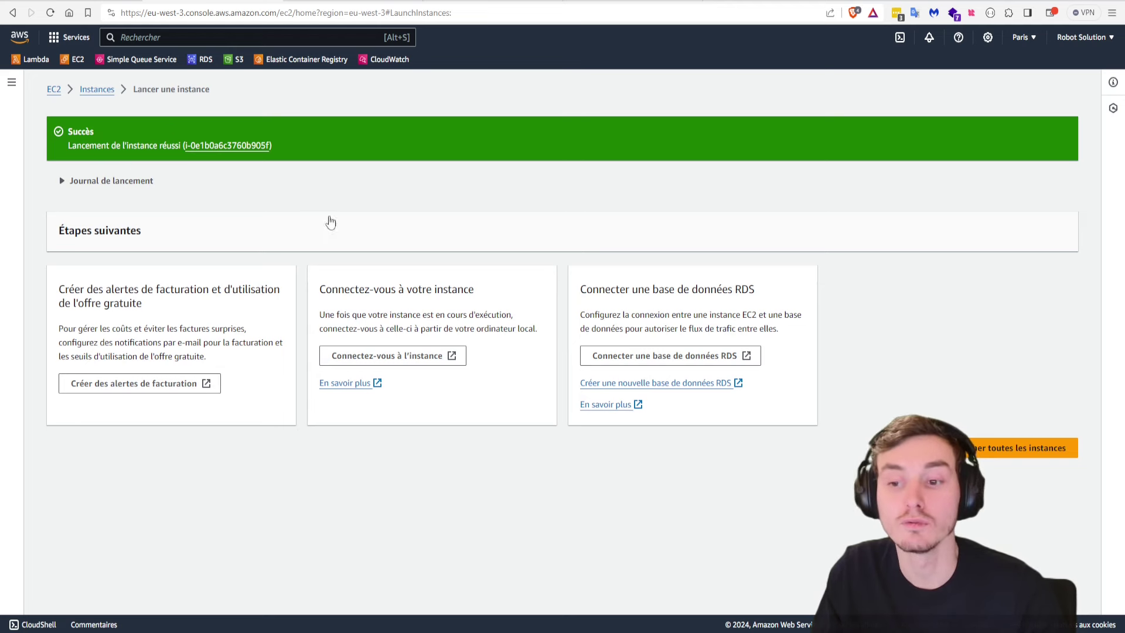
pyautogui.click(1025, 441)
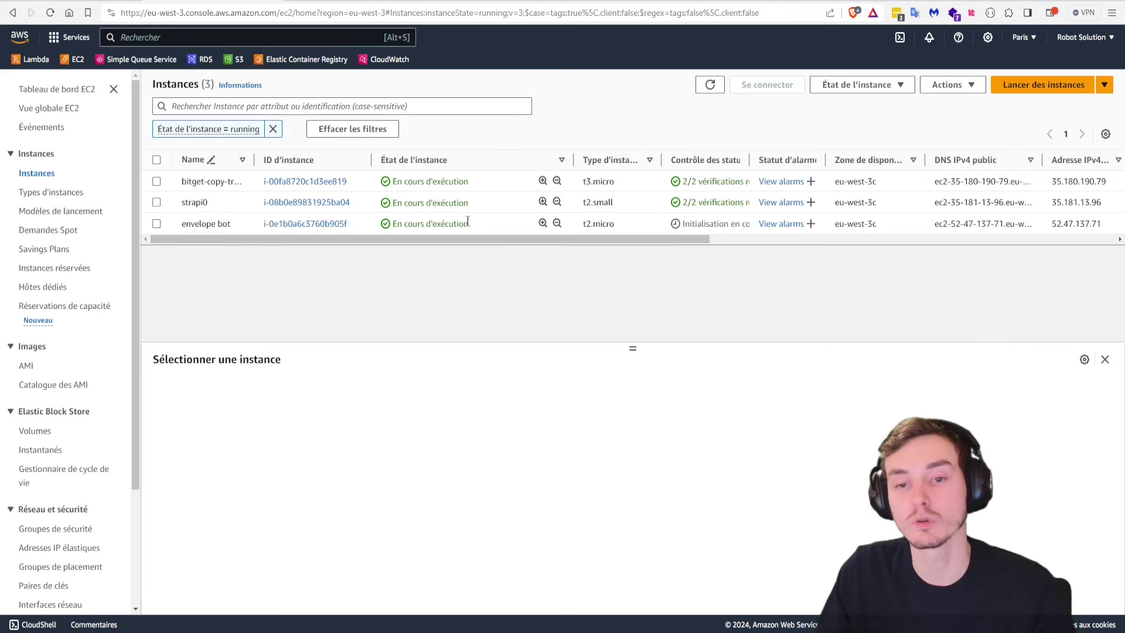
# - Widen the status check column and refresh the instance list to check the envelope bot instance's initialization
pyautogui.moveTo(749, 159); pyautogui.dragTo(827, 160)
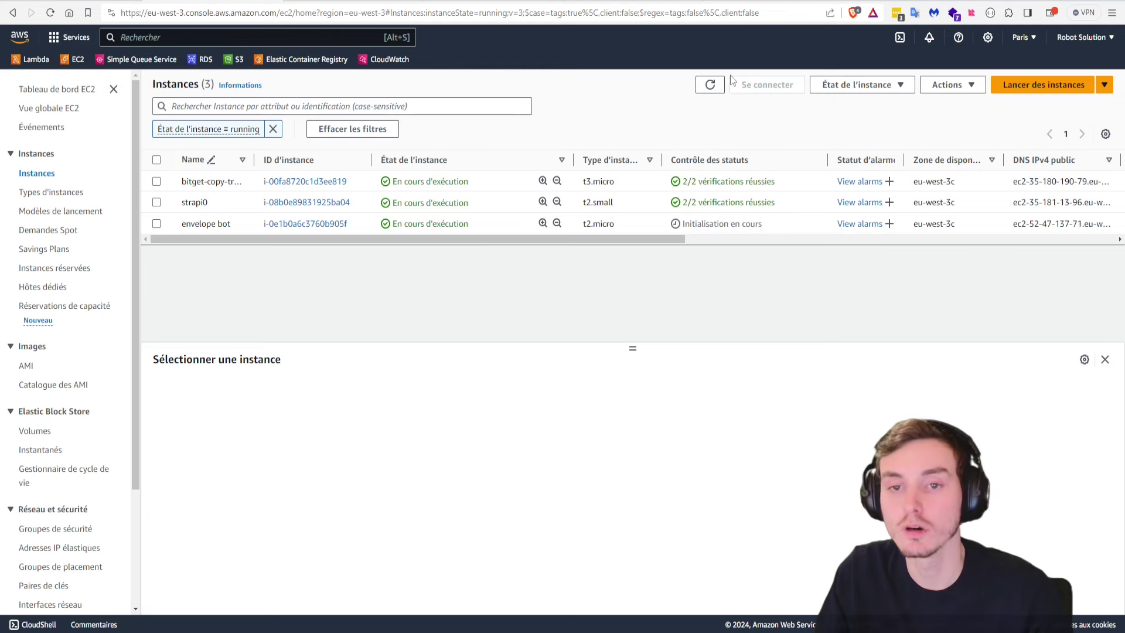
pyautogui.click(711, 86)
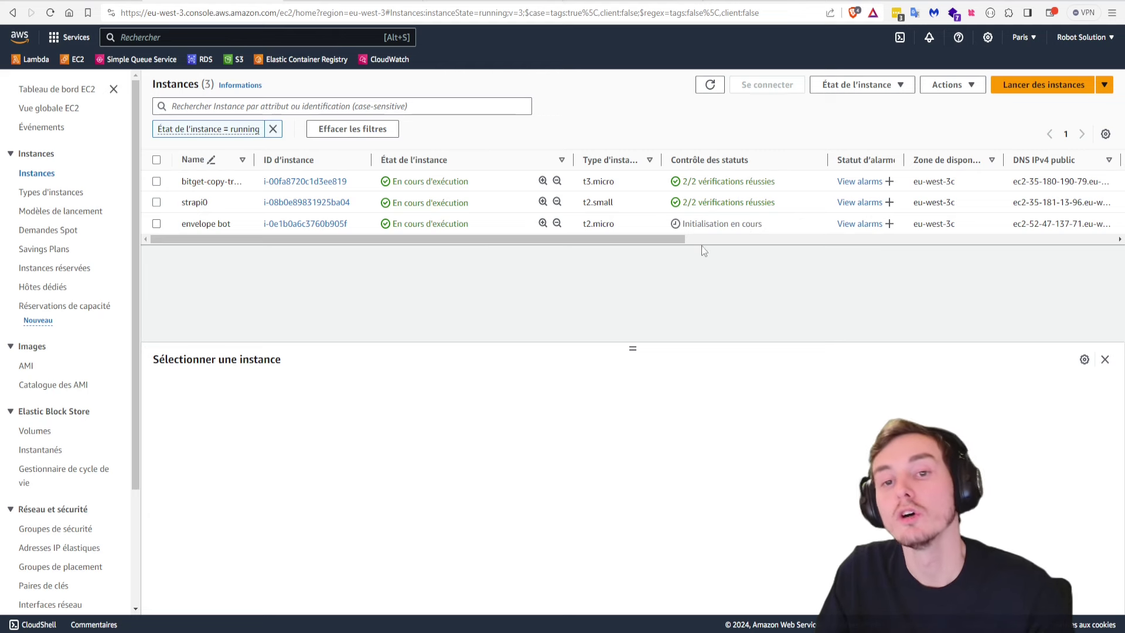
pyautogui.click(709, 85)
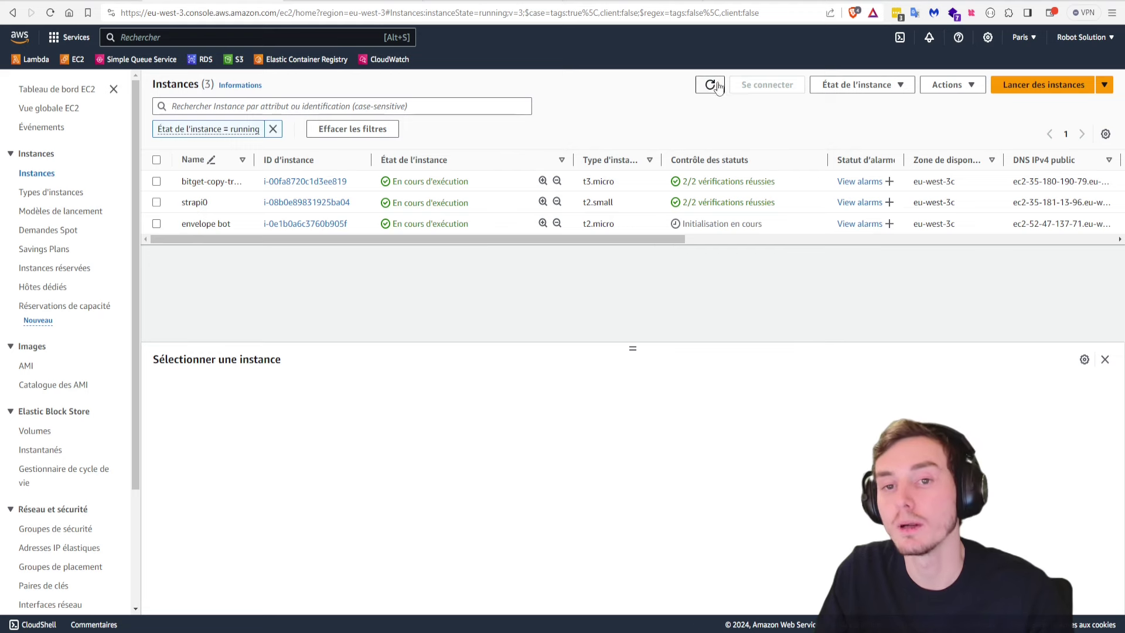
# - Open the SSH client connection instructions for the envelope bot instance
pyautogui.rightClick(507, 223)
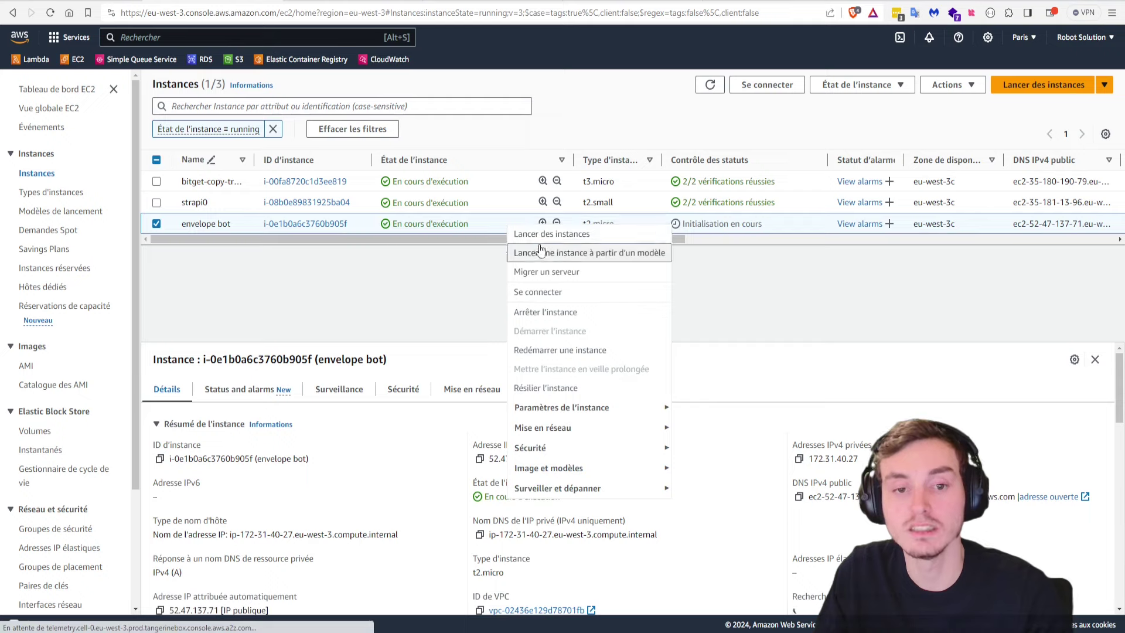
pyautogui.click(556, 295)
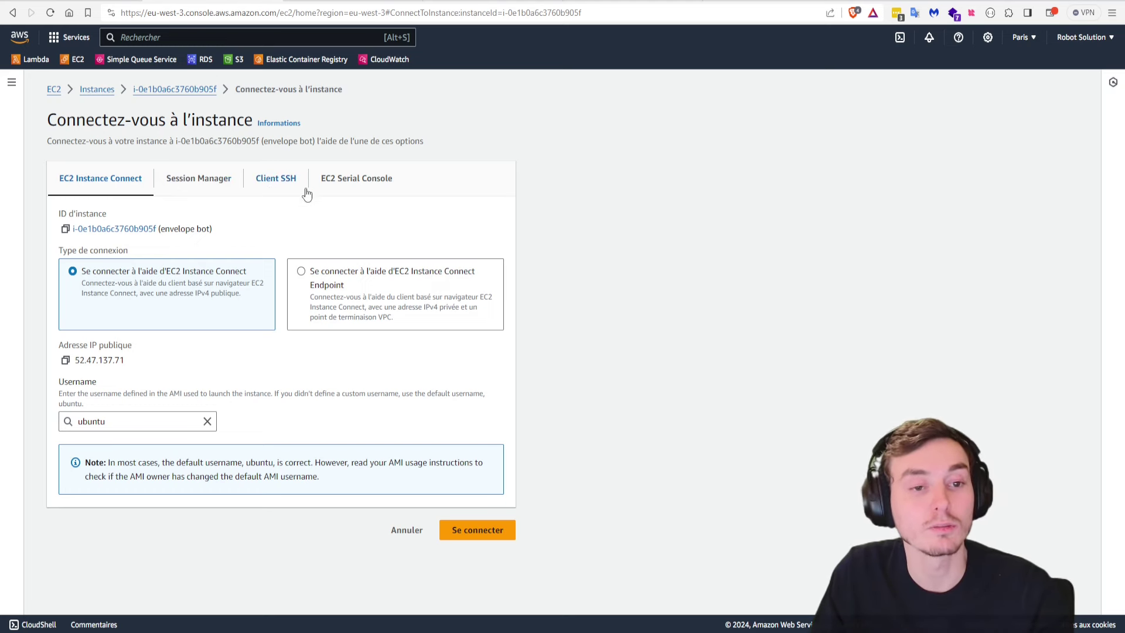
pyautogui.click(285, 185)
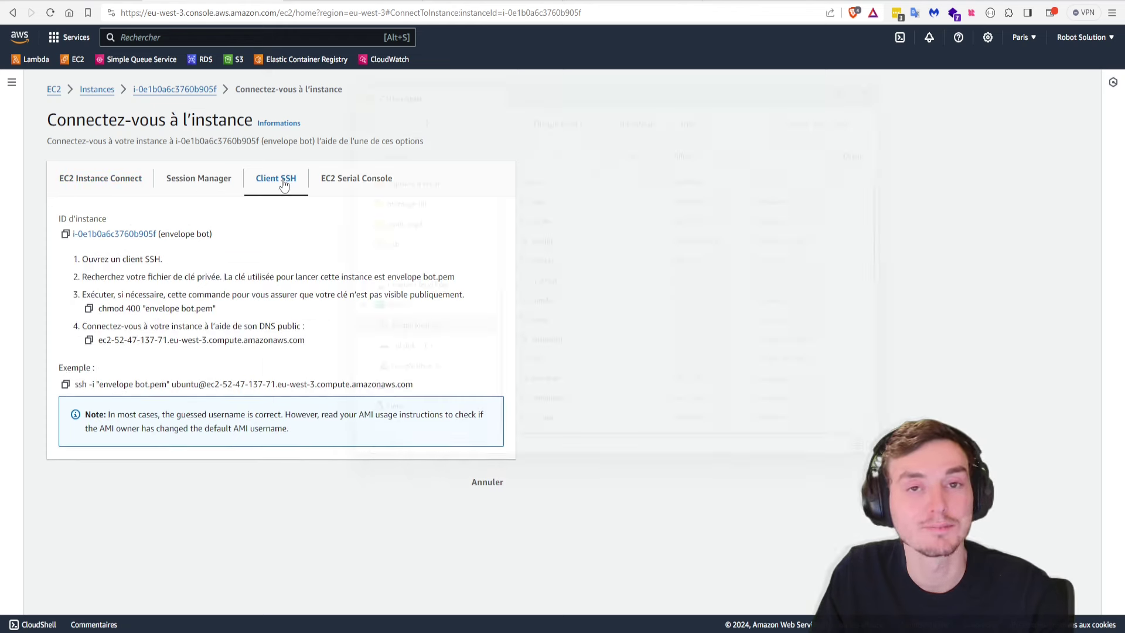
# - Open a command prompt in the .ssh folder of the personal user directory and place its window beside the SSH instructions
pyautogui.press('super+e')
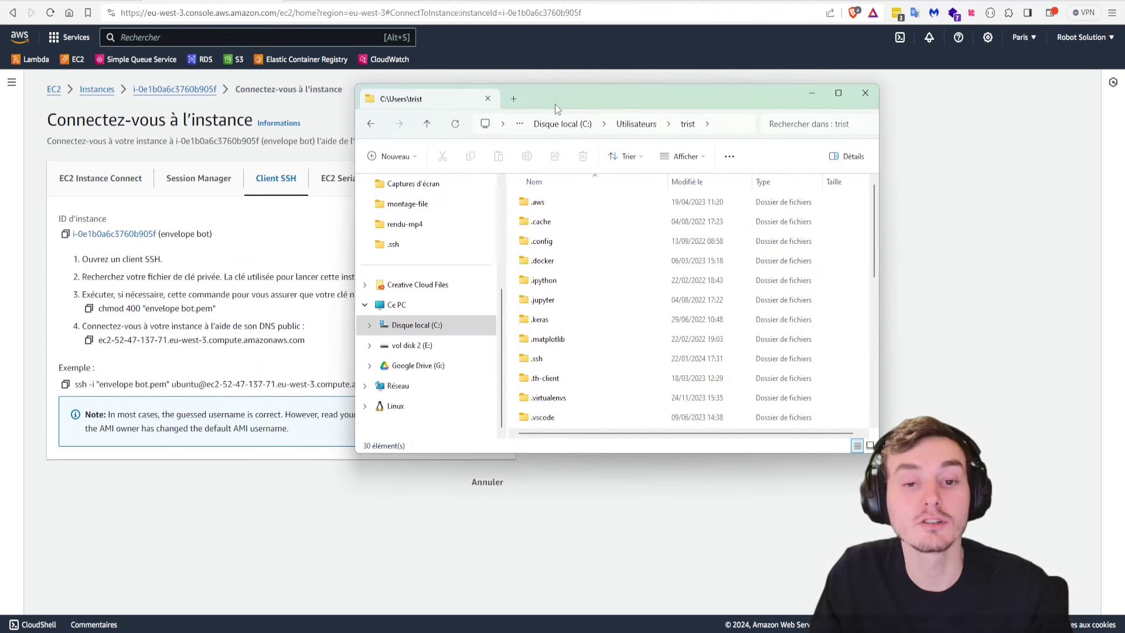
pyautogui.doubleClick(545, 359)
pyautogui.click(743, 124)
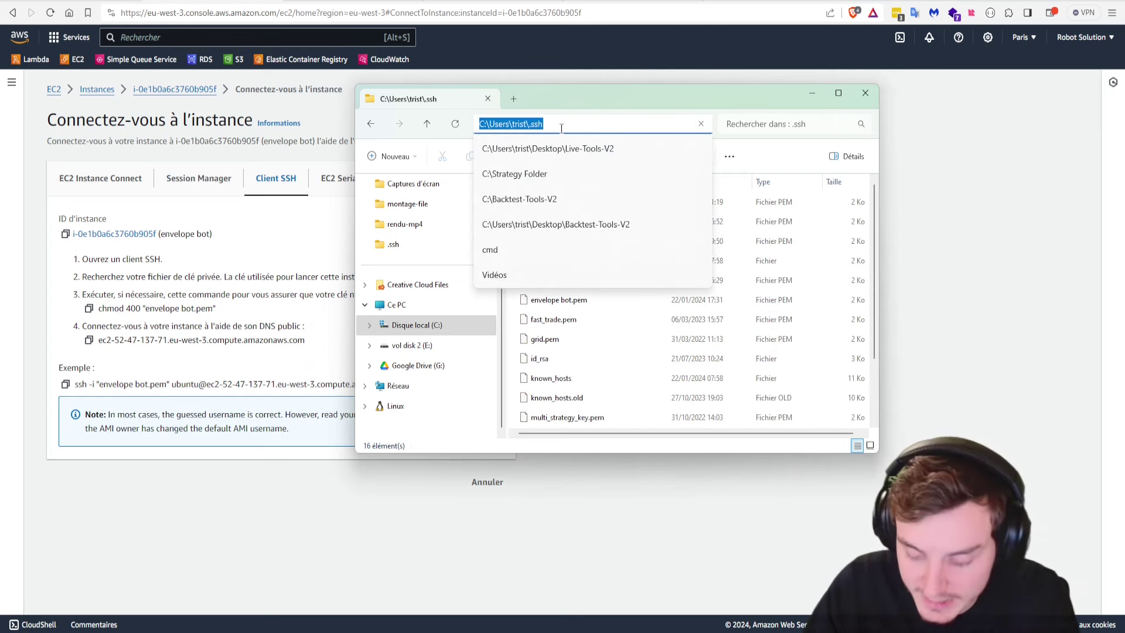
pyautogui.write('cmd')
pyautogui.press('Return')
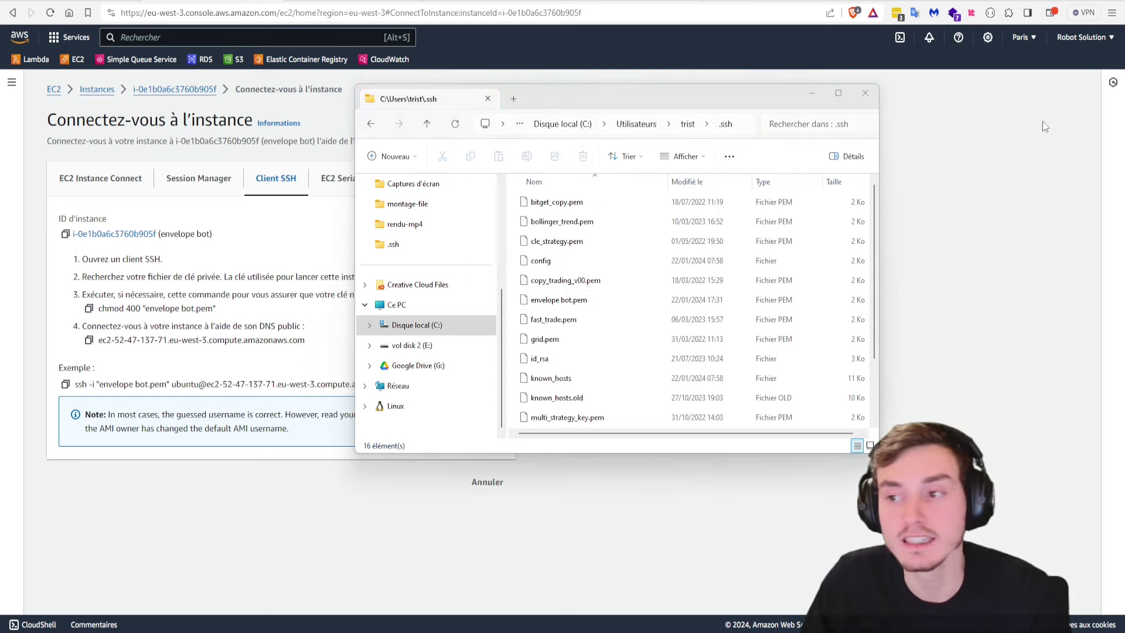
pyautogui.moveTo(1017, 110); pyautogui.dragTo(694, 109)
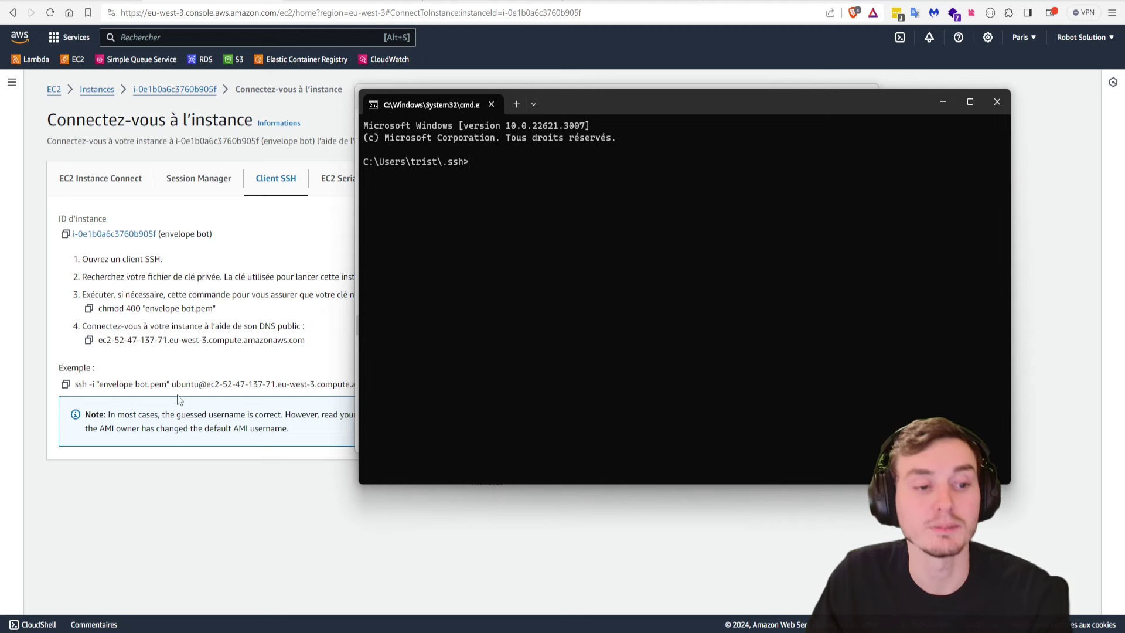
# - Copy the example ssh command that uses "envelope bot.pem" from the connection instructions and run it in the command prompt
pyautogui.click(109, 380)
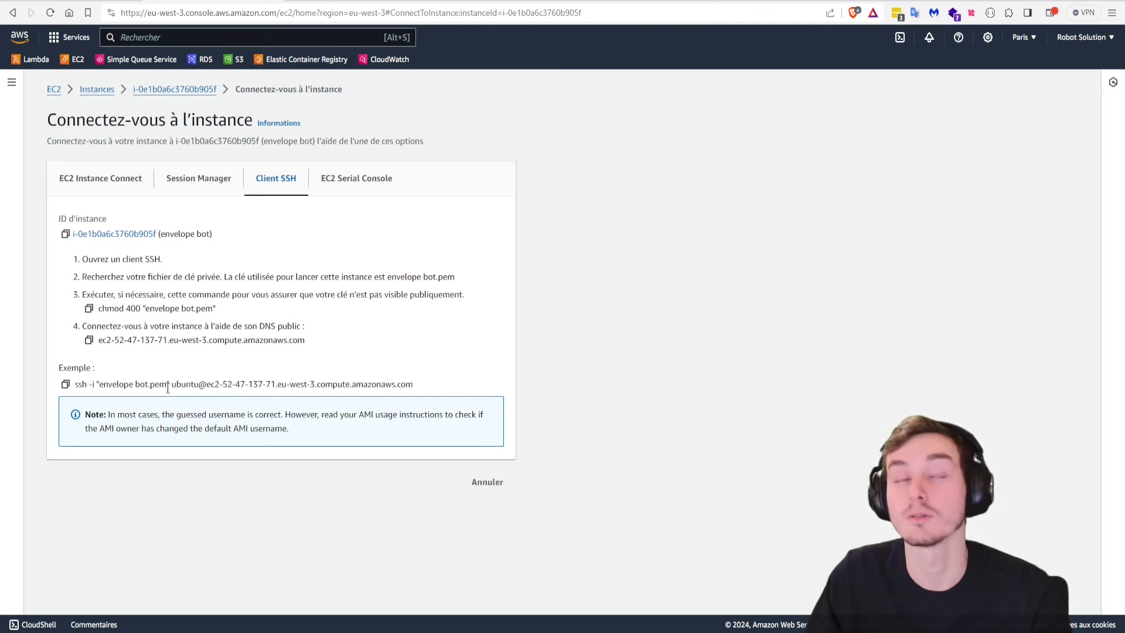
pyautogui.click(65, 384)
pyautogui.moveTo(706, 631)
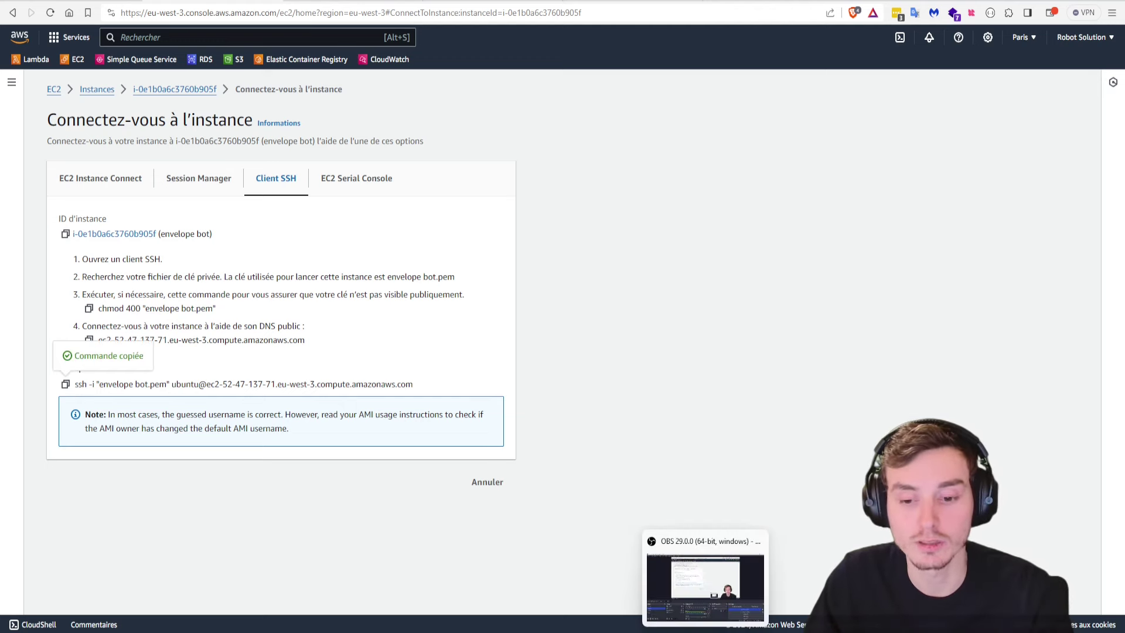
pyautogui.hotkey('alt', 'Tab')
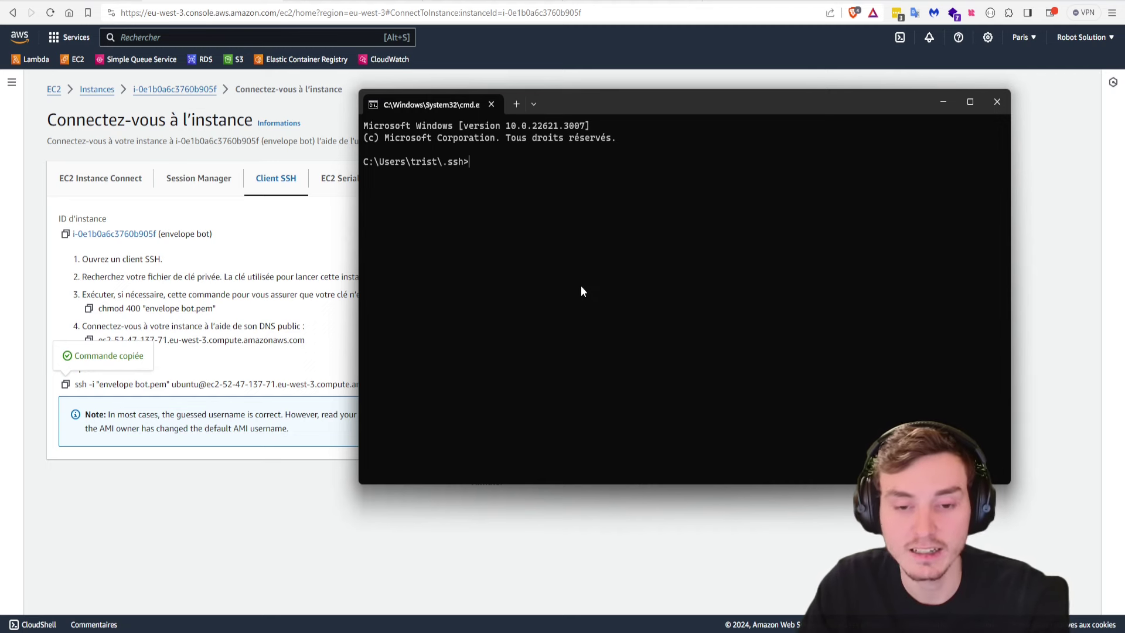
pyautogui.hotkey('ctrl', 'v')
pyautogui.press('Return')
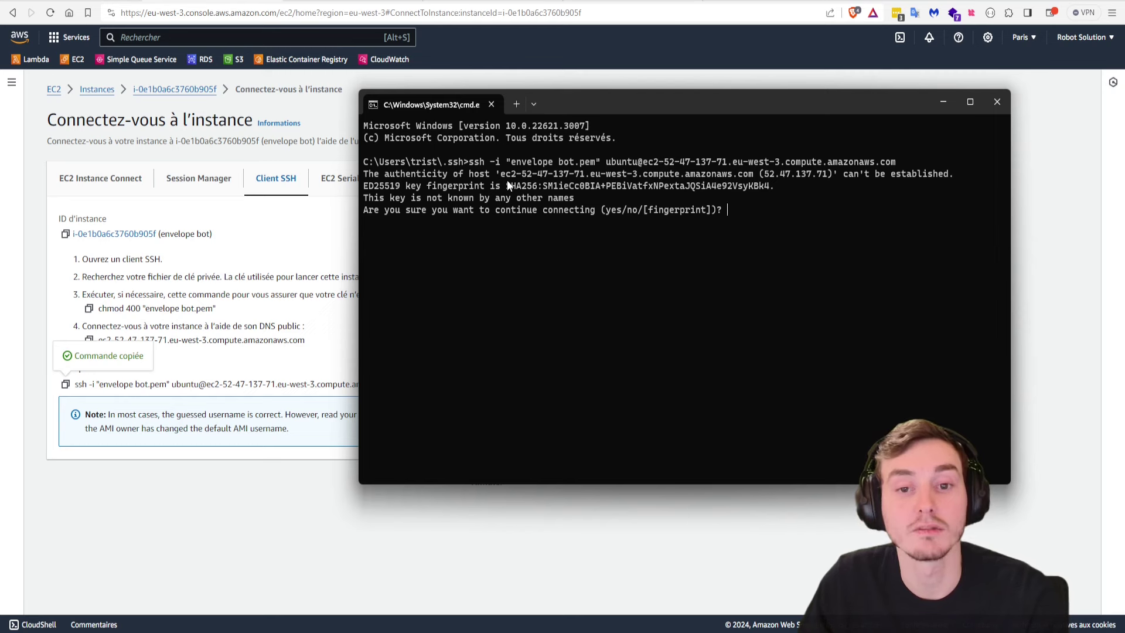
# - Accept the unknown host with yes to connect to the instance, and list the home directory's contents with ls
pyautogui.write('yes')
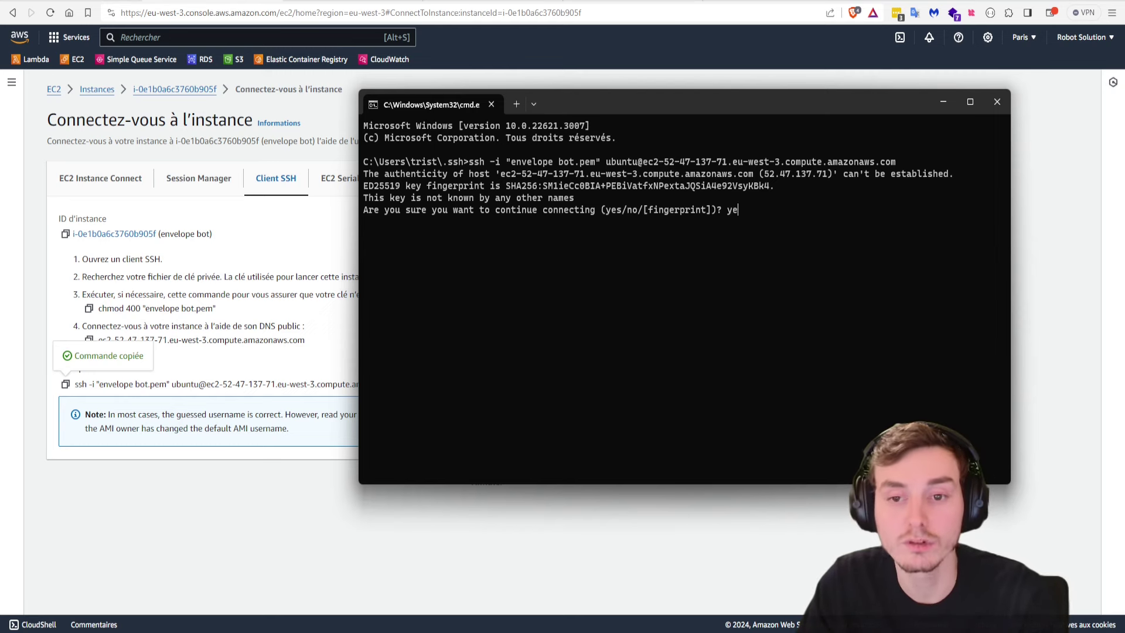
pyautogui.press('Return')
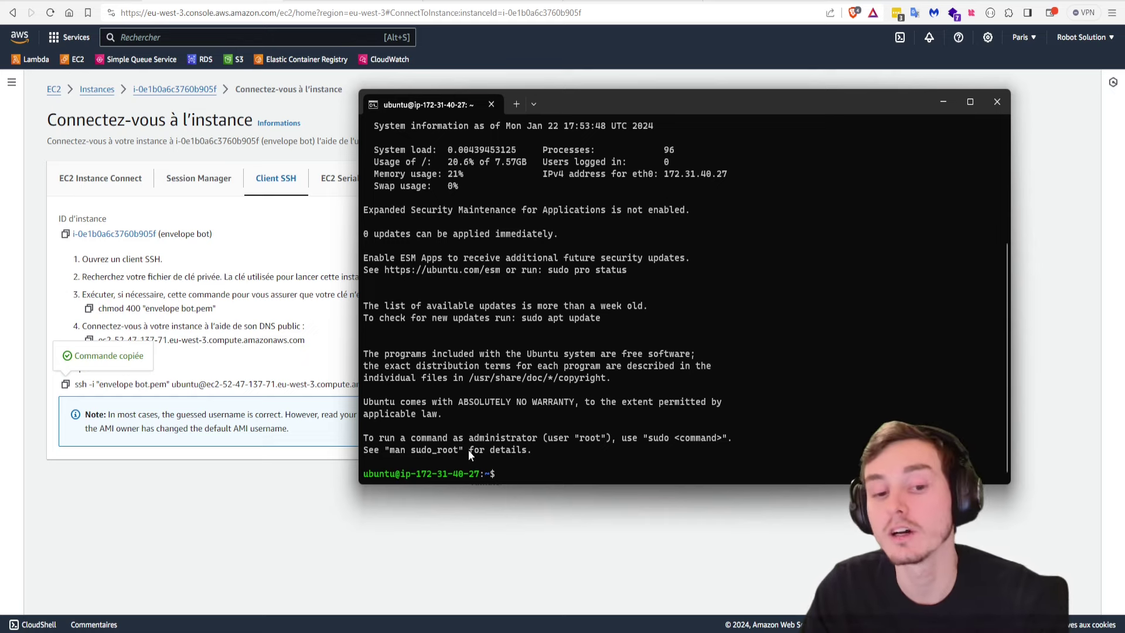
pyautogui.write('ls')
pyautogui.press('Return')
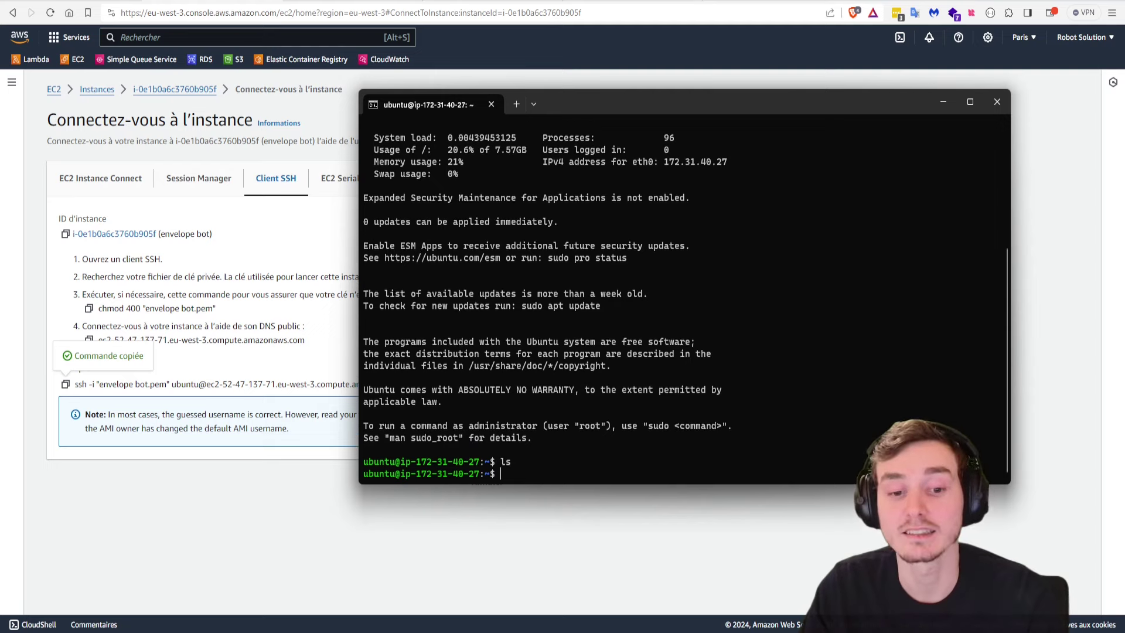